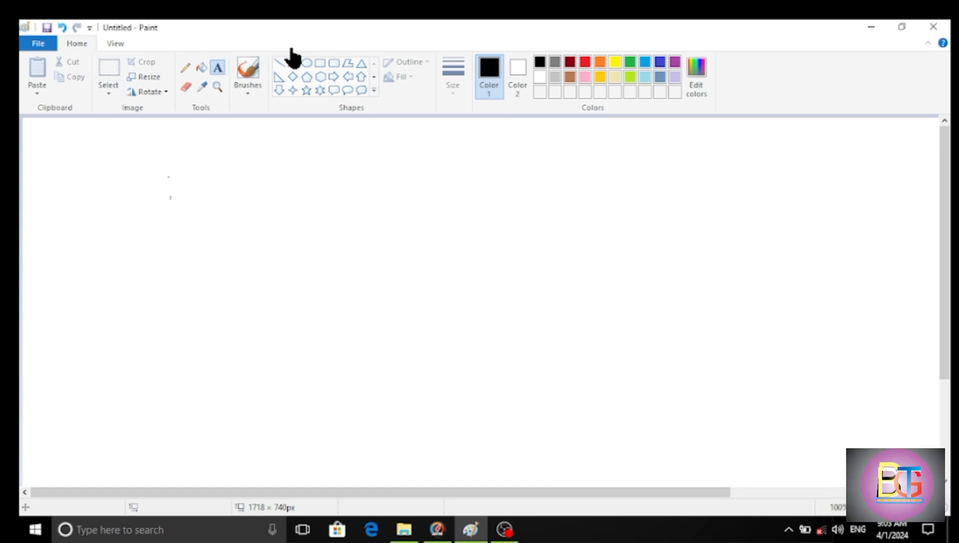
Draw three long, nearly horizontal freehand black lines one below another, the second about 935 px and the third about 861 px wide.
click(374, 91)
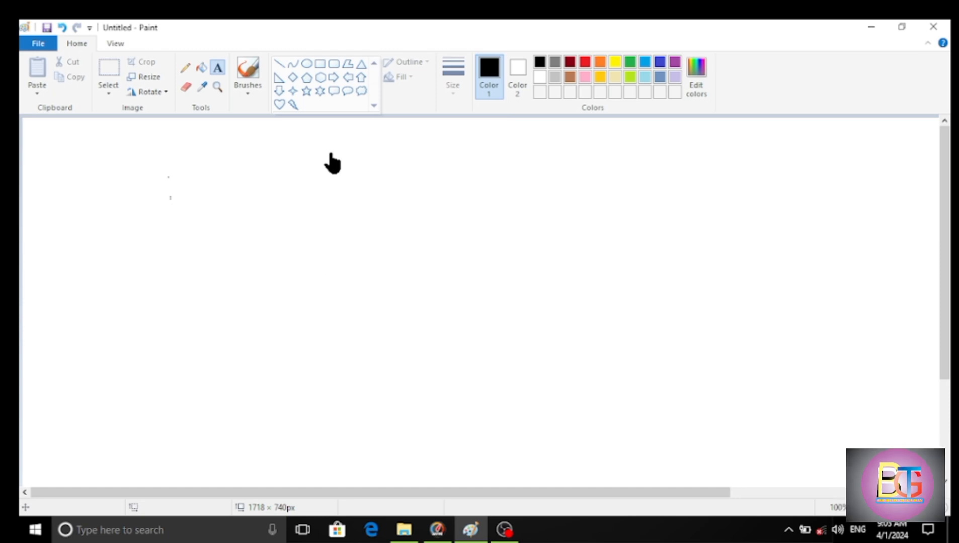
click(280, 67)
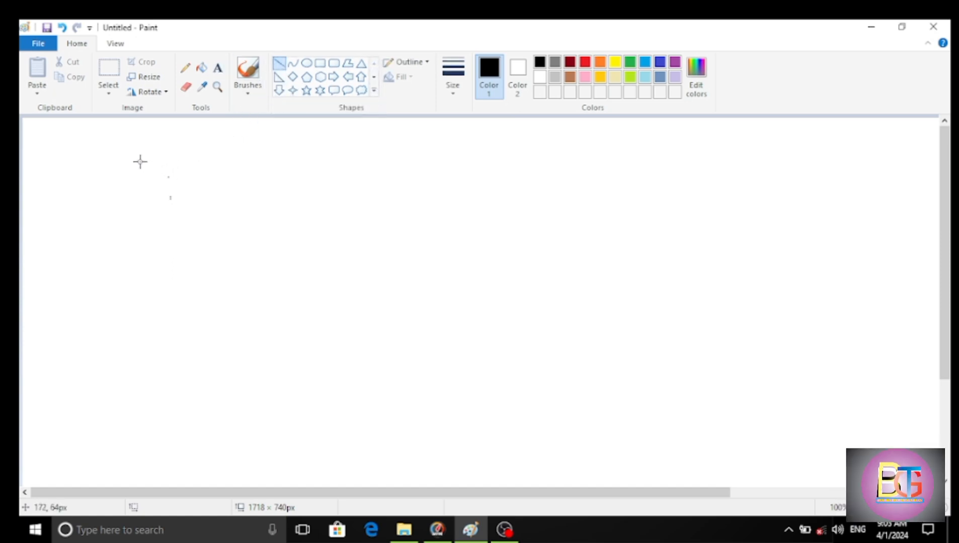
drag(140, 162, 754, 152)
drag(144, 238, 781, 221)
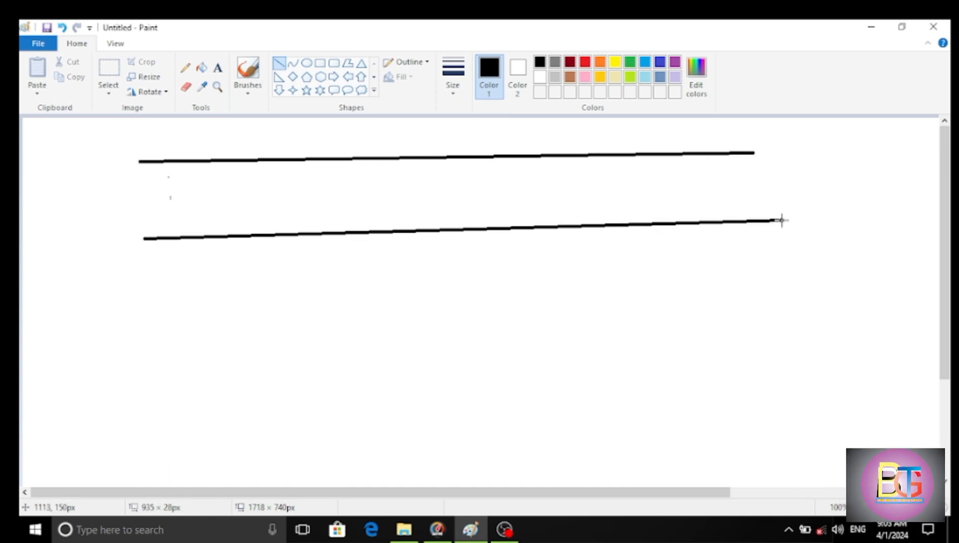
drag(178, 304, 763, 300)
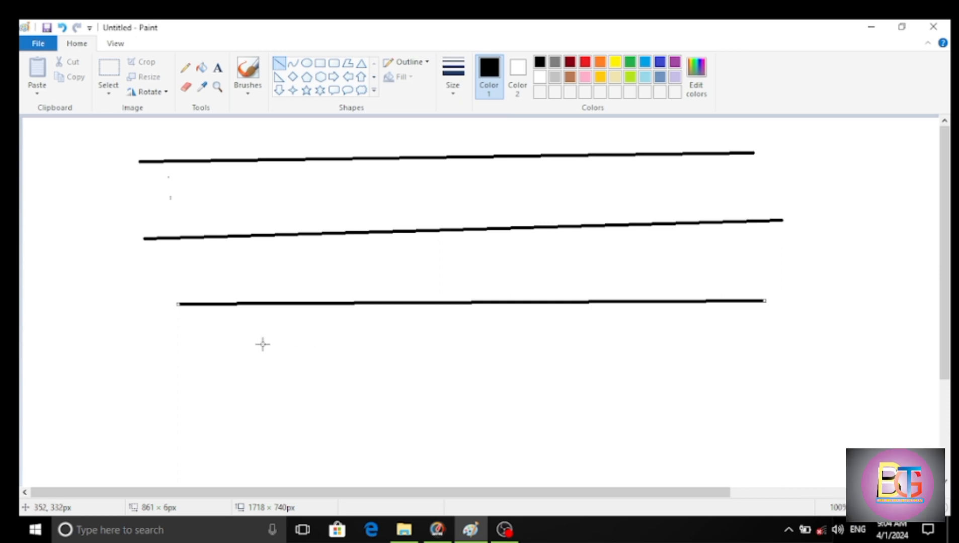
Draw an exactly horizontal constrained line below the three lines and an exactly vertical one about 429 px long beside them.
key(shift)
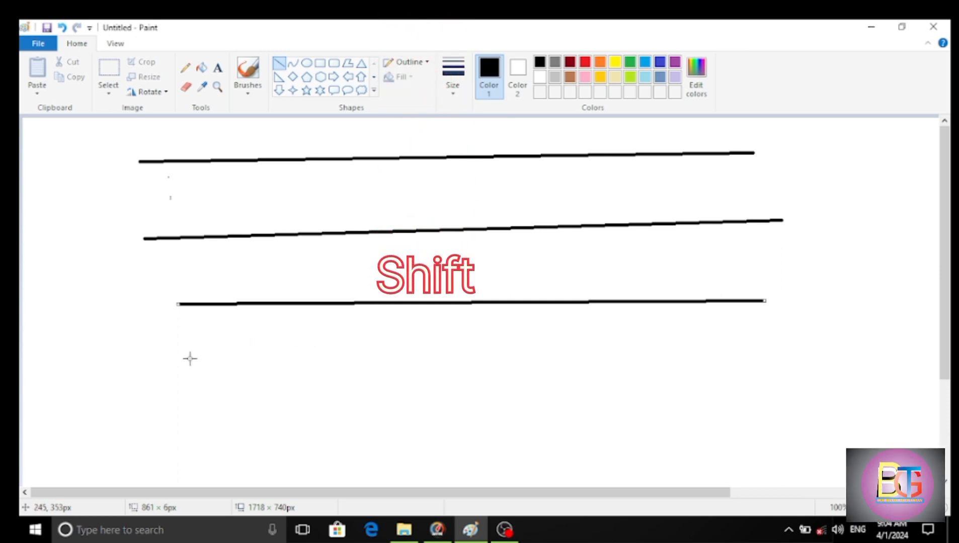
drag(233, 359, 448, 358)
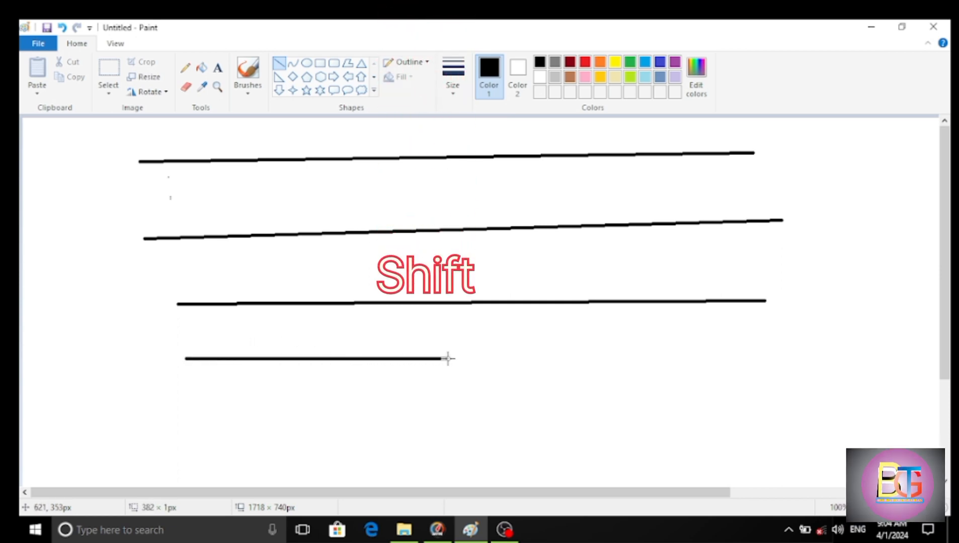
drag(552, 358, 718, 387)
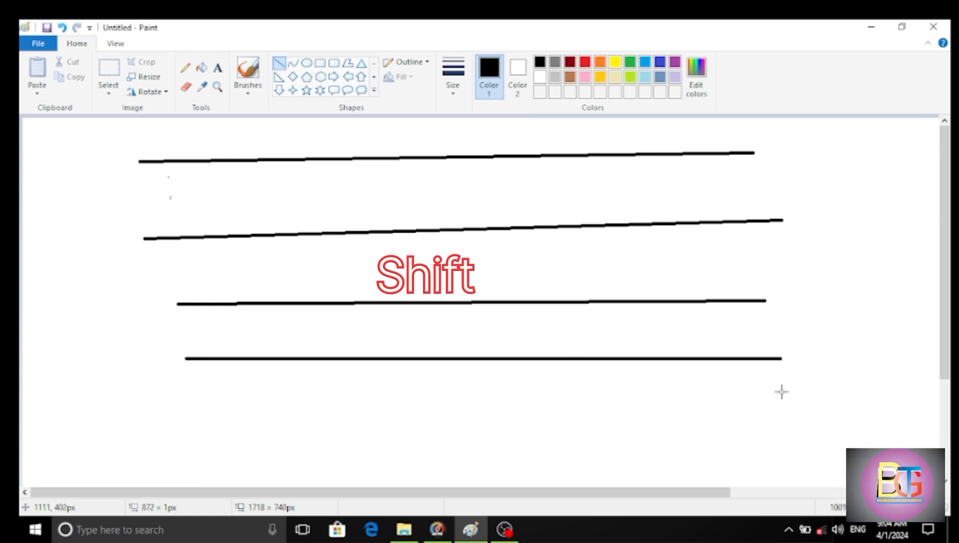
drag(815, 394, 816, 394)
click(842, 163)
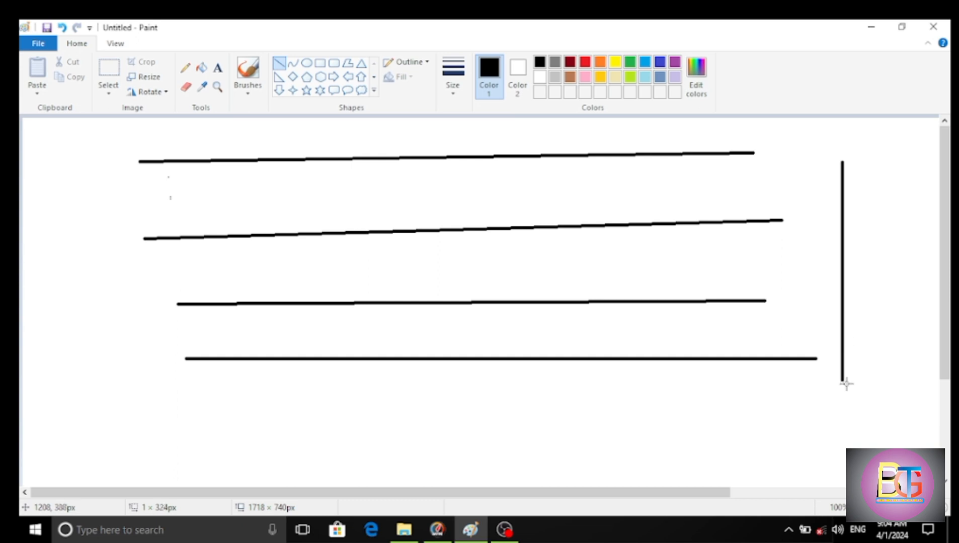
drag(846, 384, 847, 455)
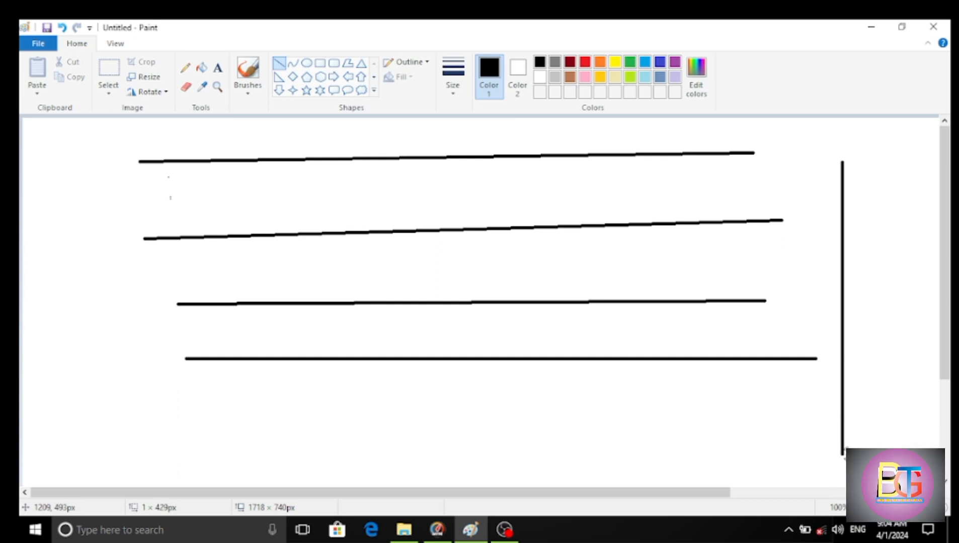
Draw two constrained 45-degree diagonals and a vertical line about 253 px long across the existing lines, plus another line below them.
click(25, 349)
drag(24, 349, 239, 253)
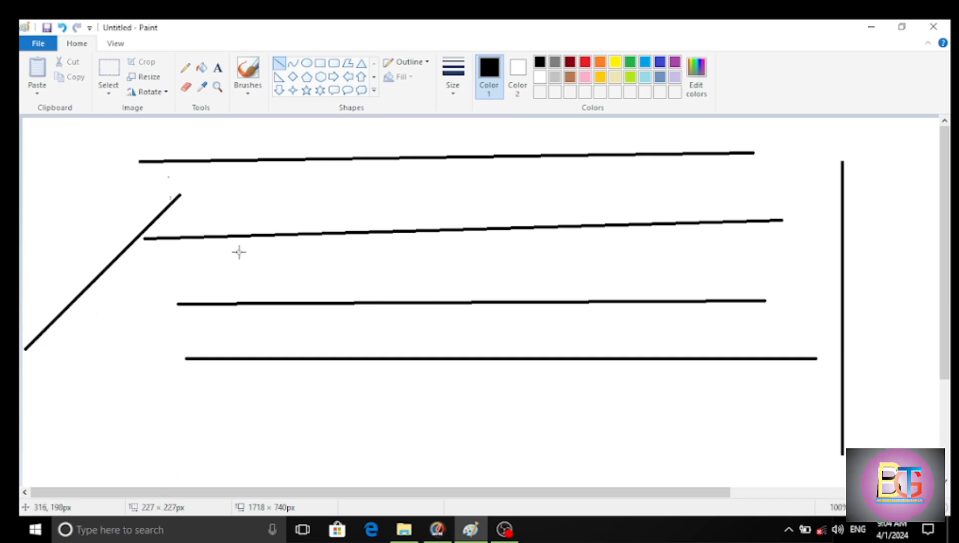
drag(285, 230, 302, 221)
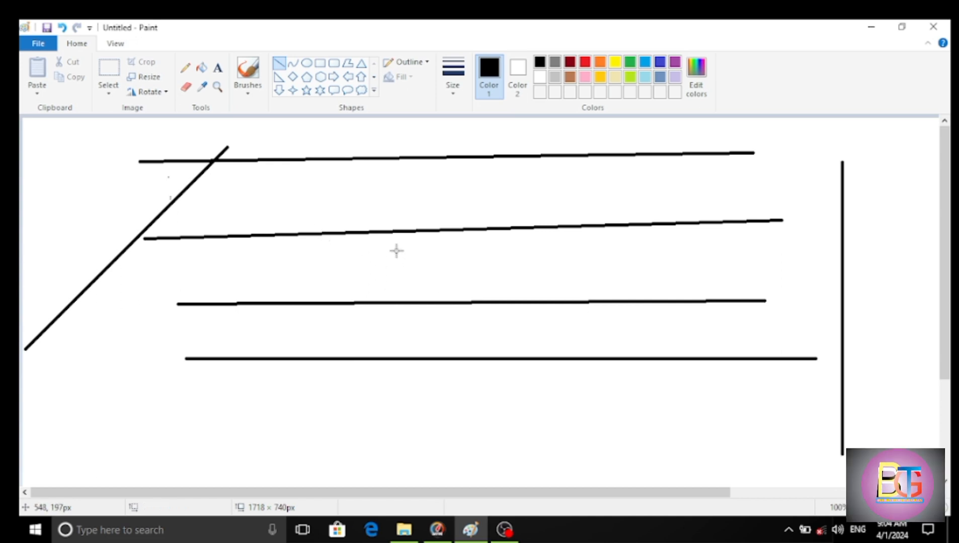
drag(397, 173, 398, 272)
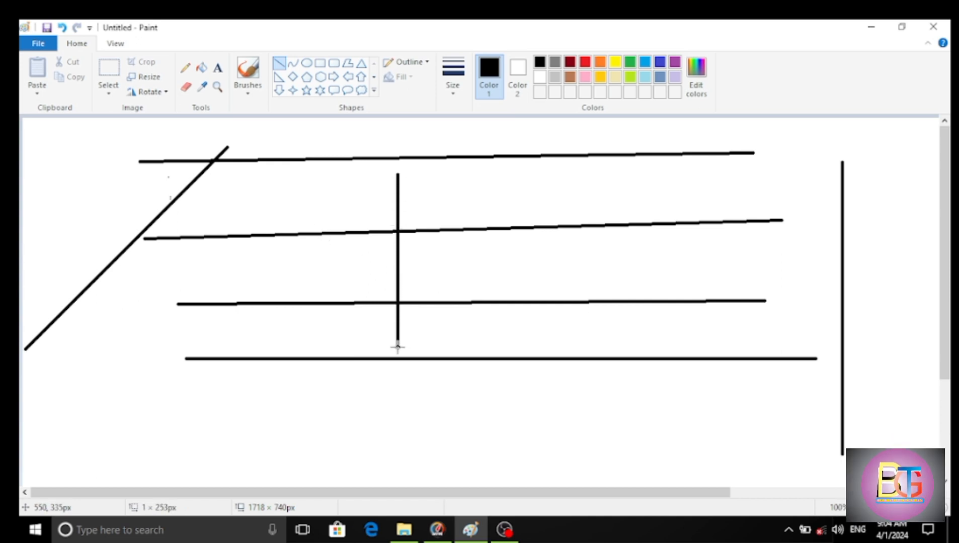
drag(415, 362, 558, 211)
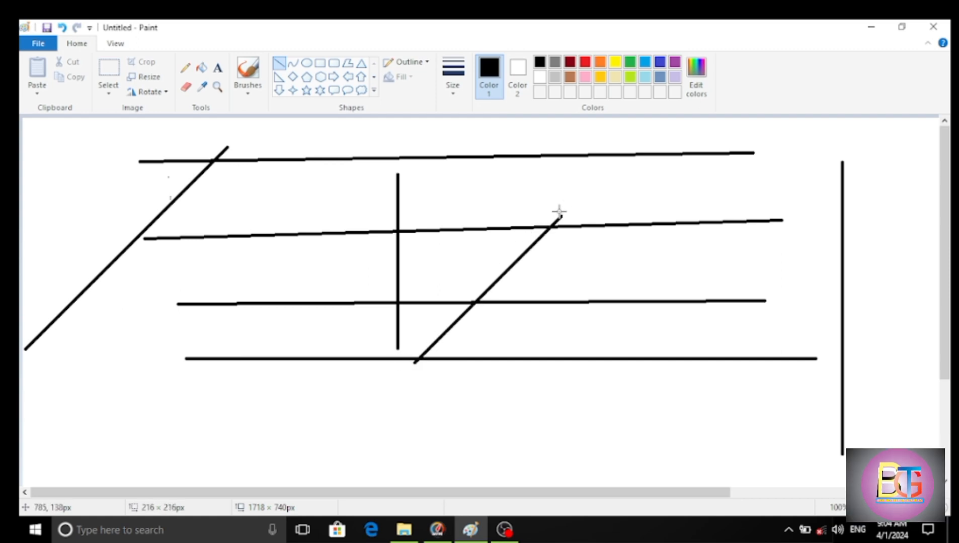
drag(264, 412, 713, 399)
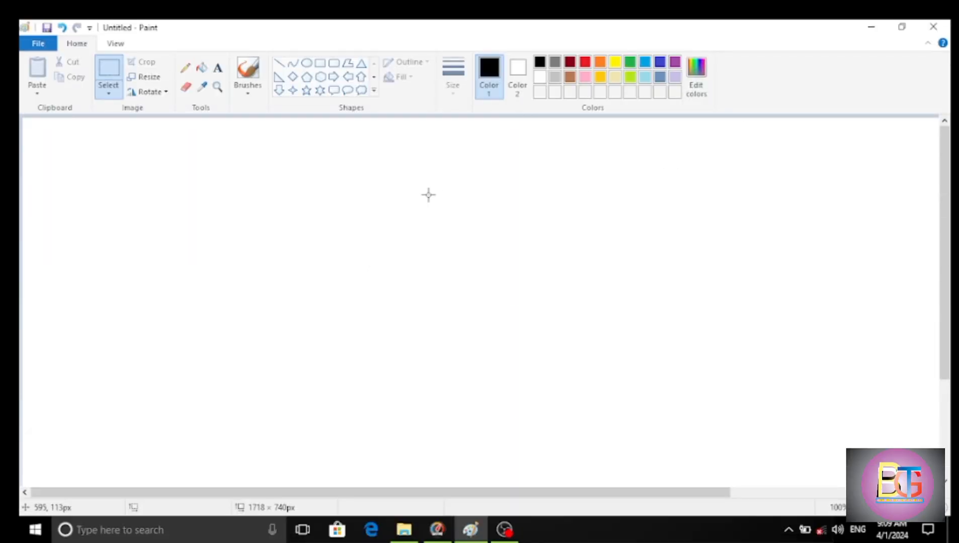
Draw a curve about 938 px wide, bend its first part down and its second part up into an S shape, and undo it.
click(291, 68)
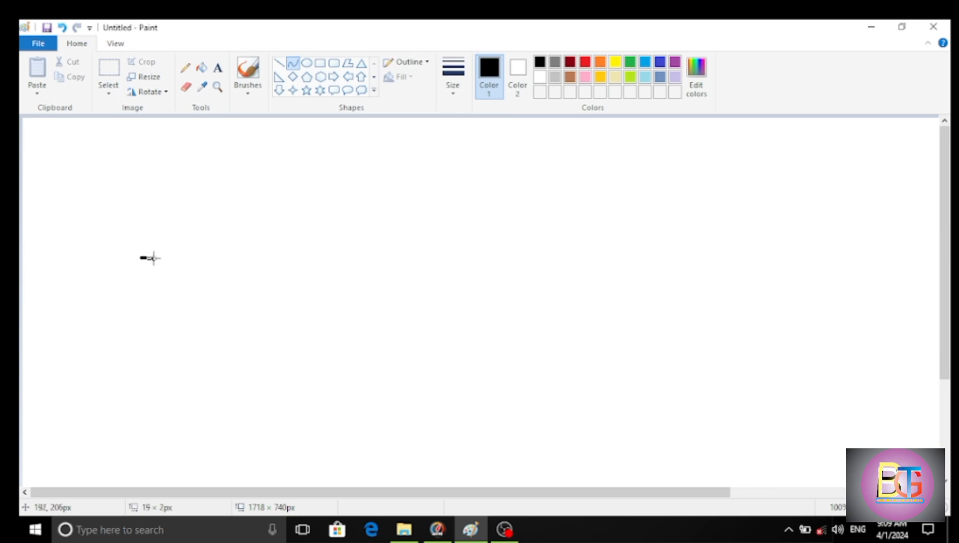
drag(153, 258, 780, 259)
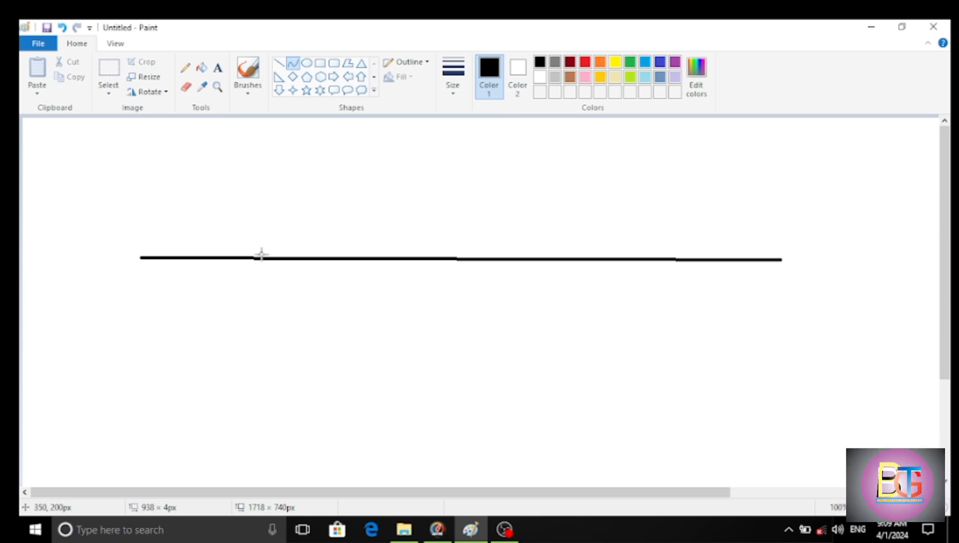
drag(252, 259, 225, 438)
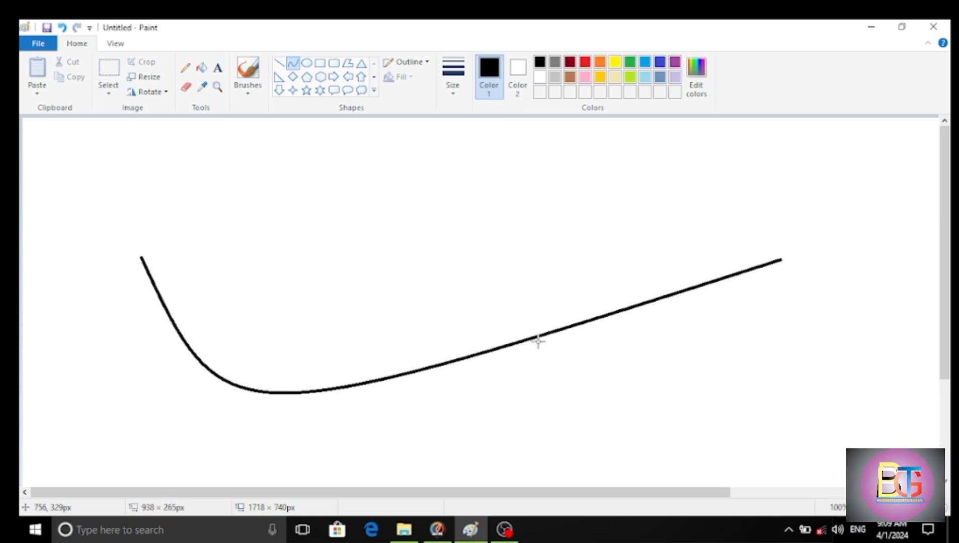
drag(537, 341, 533, 140)
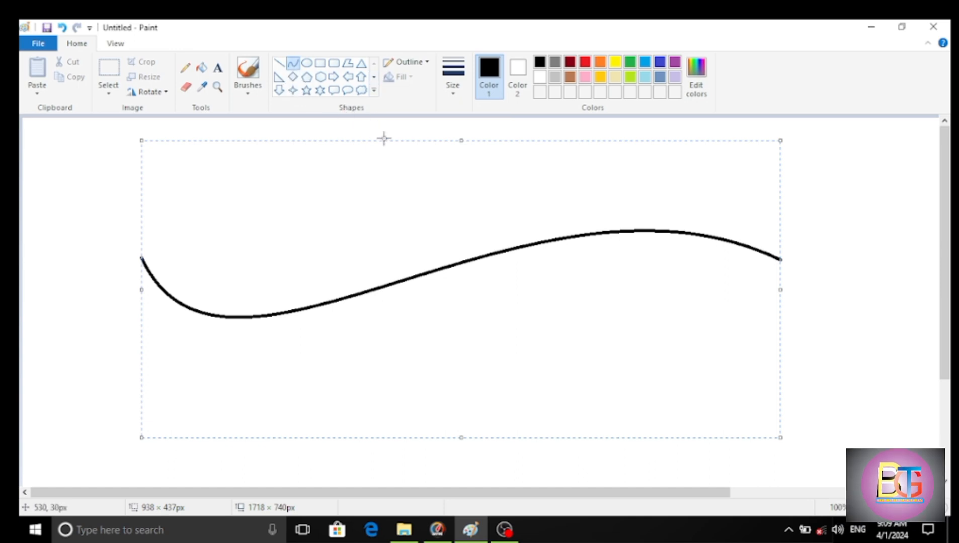
key(ctrl+z)
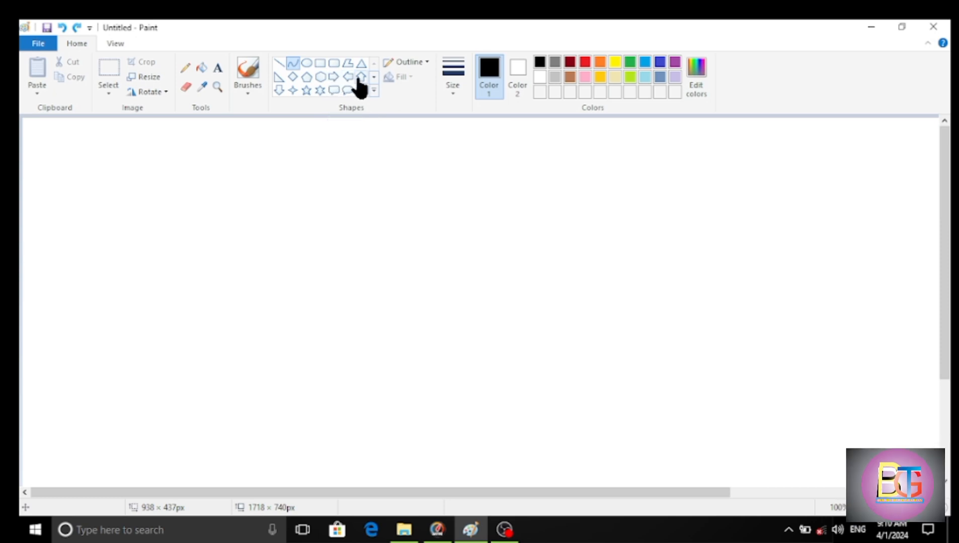
Draw a five-point star about 254 × 209 px and a second, narrower five-point star beside it.
click(307, 91)
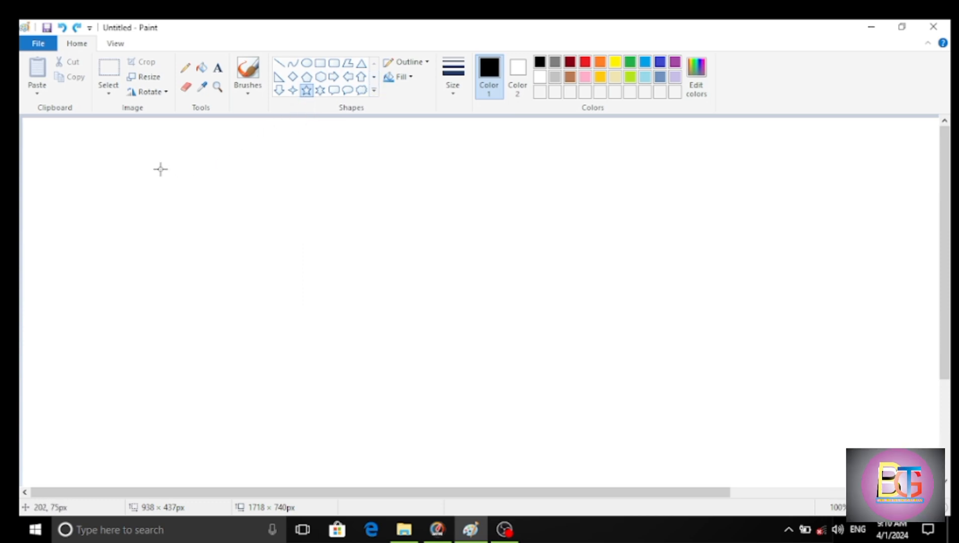
drag(160, 169, 333, 311)
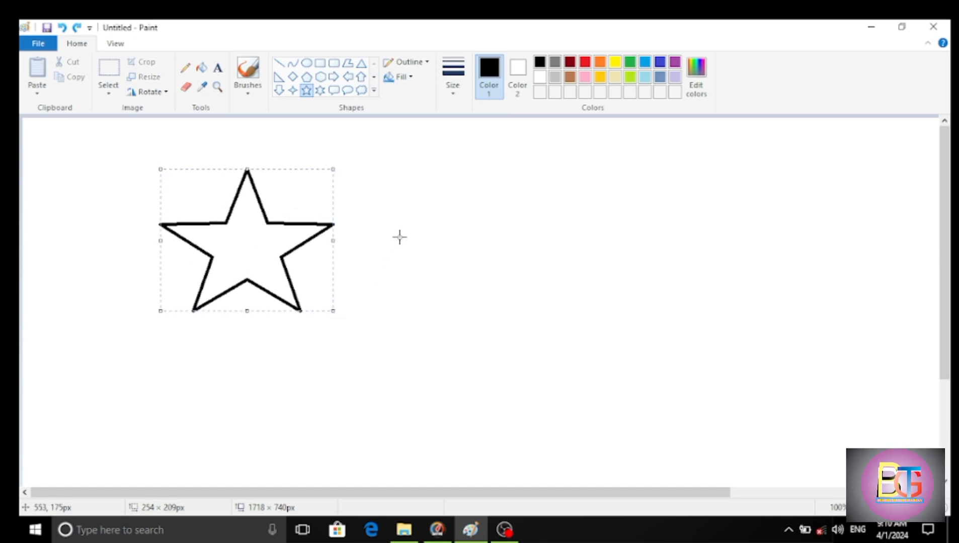
drag(398, 179, 518, 308)
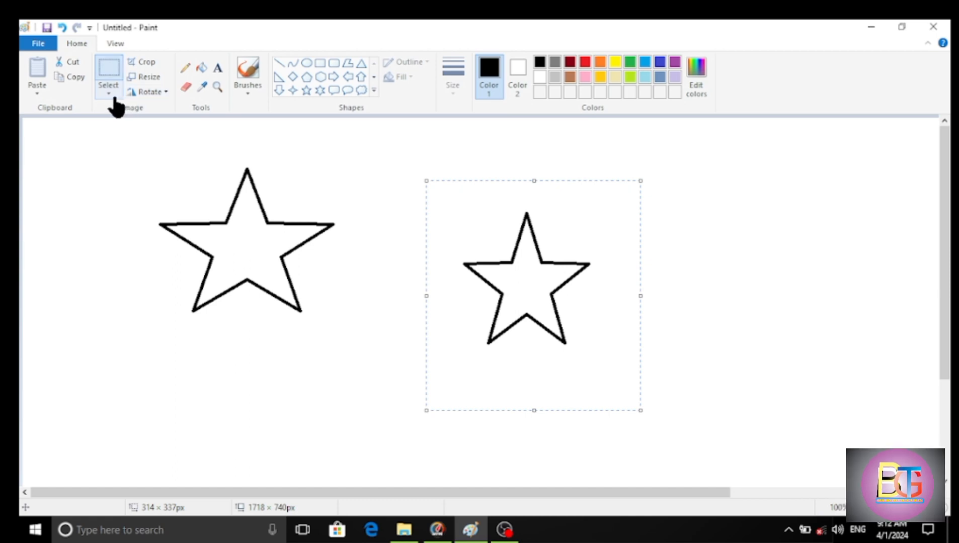
Enclose the larger star in a rectangular selection, stretch the selection to about 357 × 317 px and move it slightly down and left.
click(110, 93)
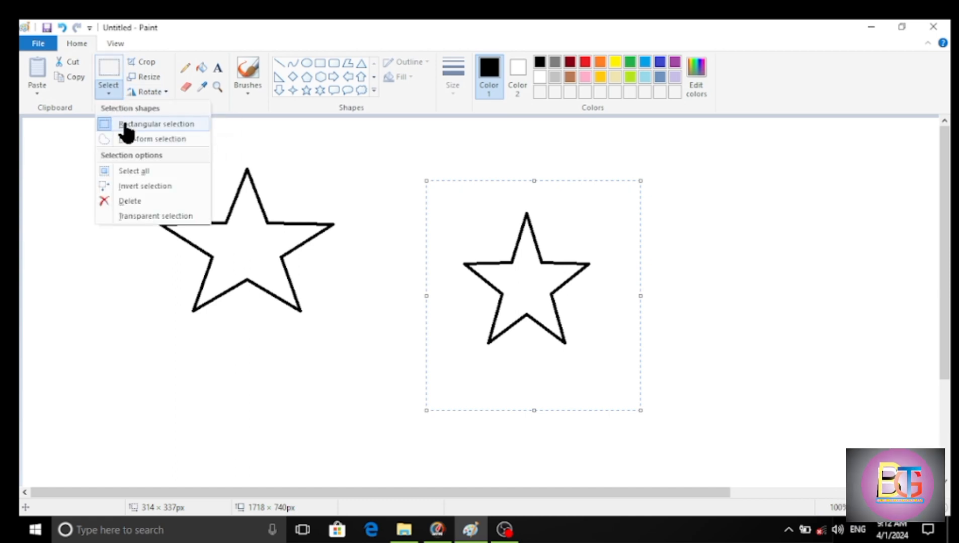
click(128, 125)
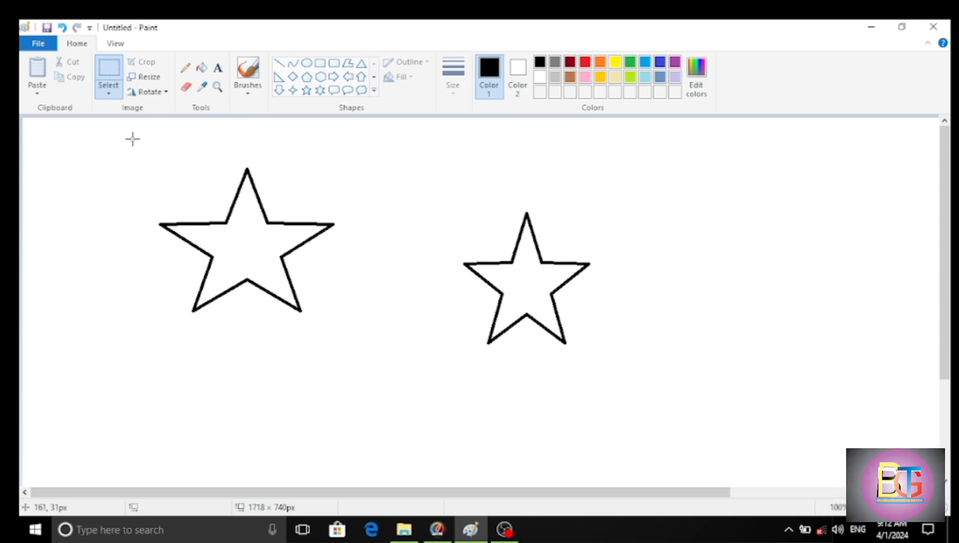
drag(235, 235, 353, 351)
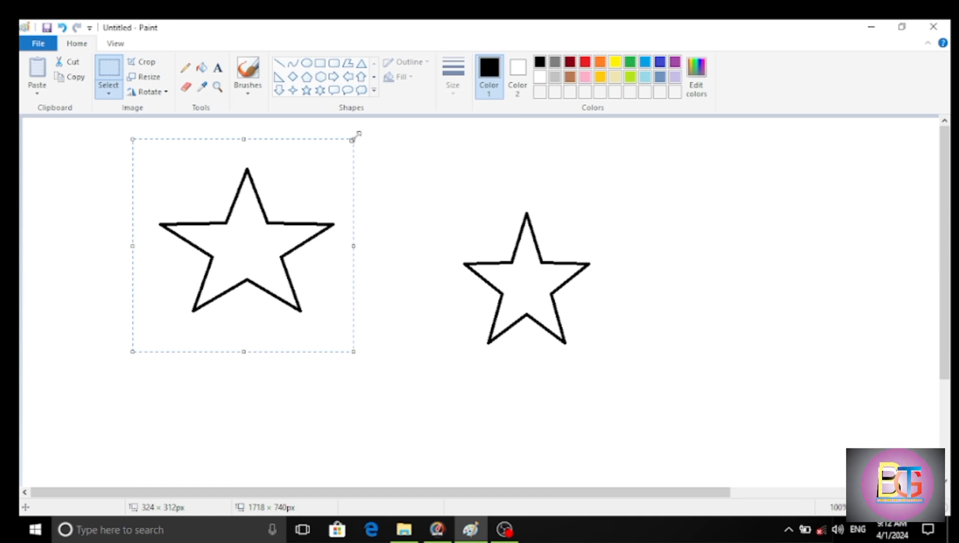
drag(355, 136, 376, 136)
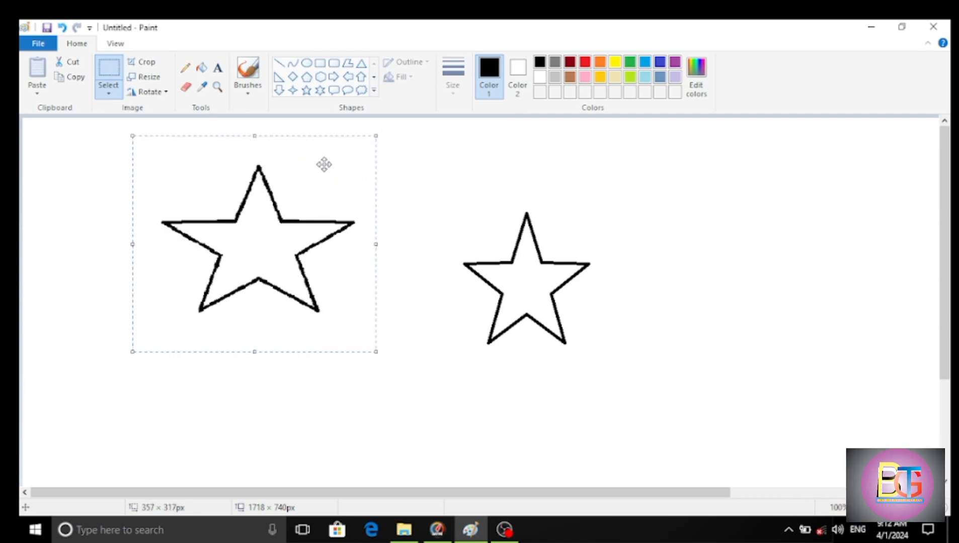
drag(264, 205, 212, 314)
drag(259, 231, 203, 235)
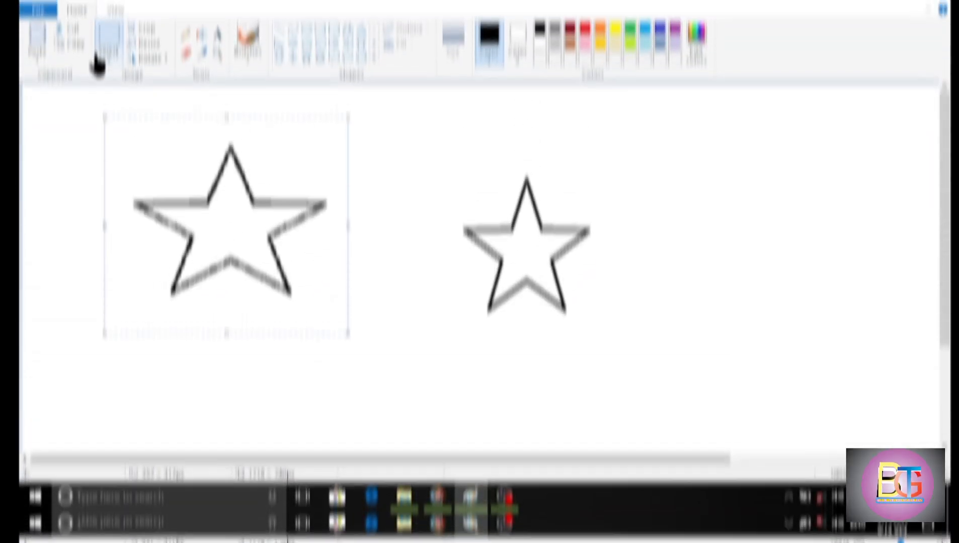
Undo the star's move and resizing and the drawing of both stars until the canvas is blank.
click(107, 85)
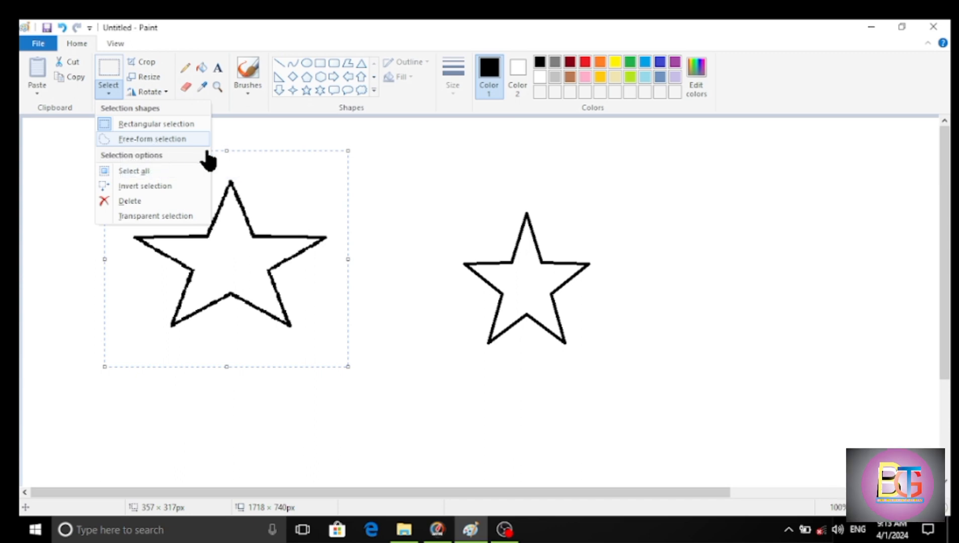
click(398, 157)
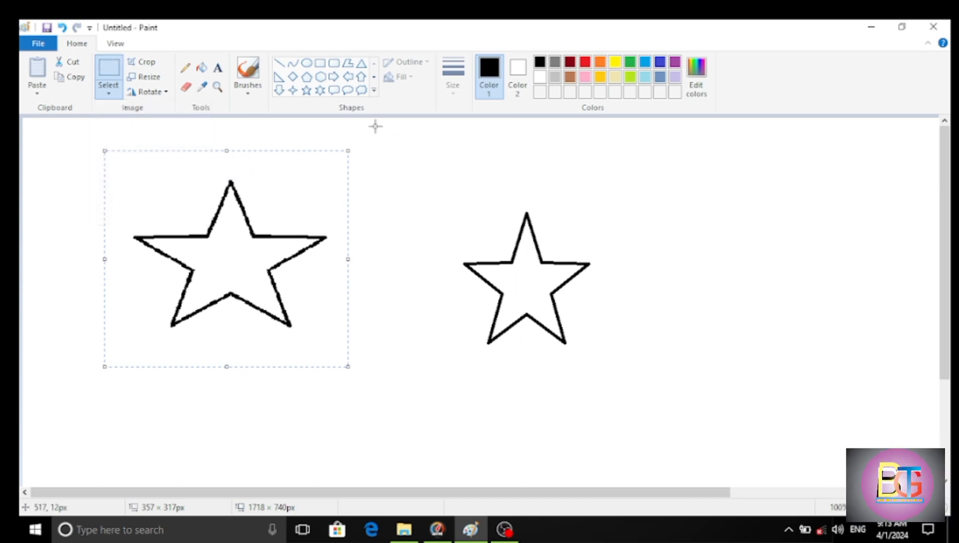
key(ctrl+z)
key(ctrl+z)
key(ctrl+z)
key(ctrl+z)
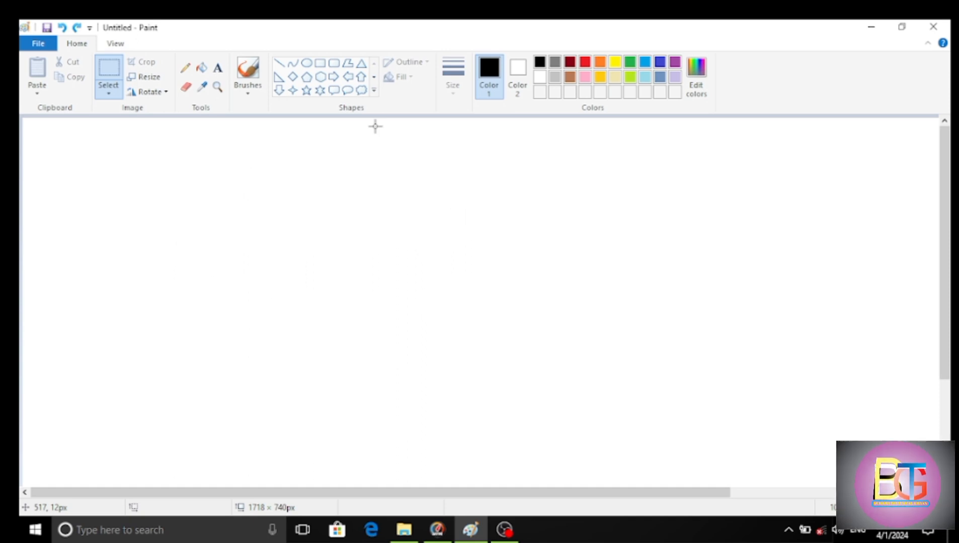
Draw a six-point star about 193 × 218 px and place a five-point star directly to the right of it.
click(320, 92)
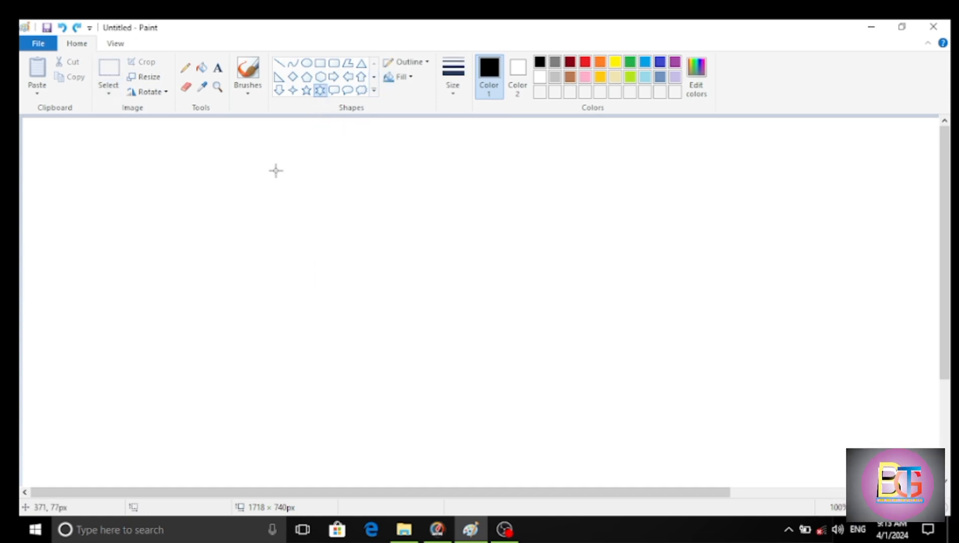
drag(275, 169, 406, 318)
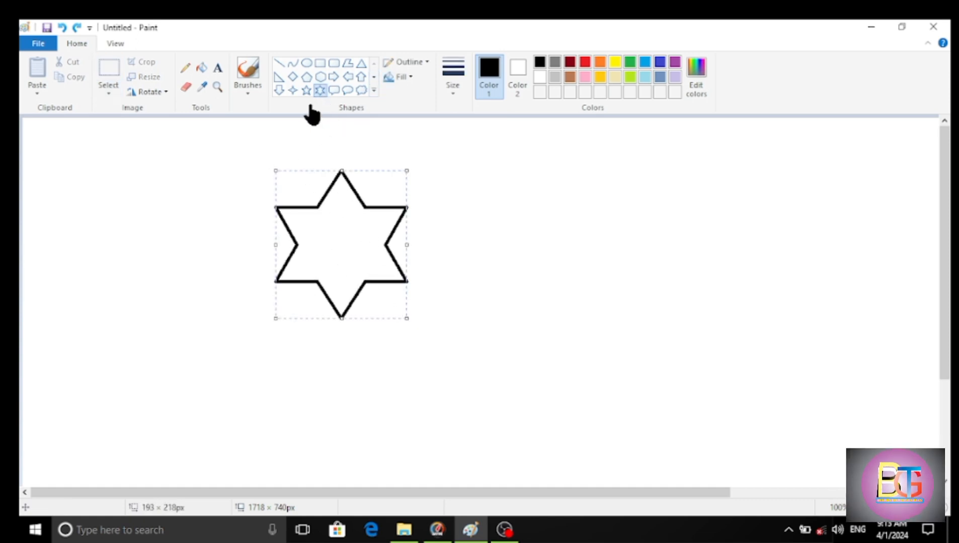
click(305, 90)
drag(420, 236, 538, 386)
drag(466, 317, 452, 262)
click(192, 242)
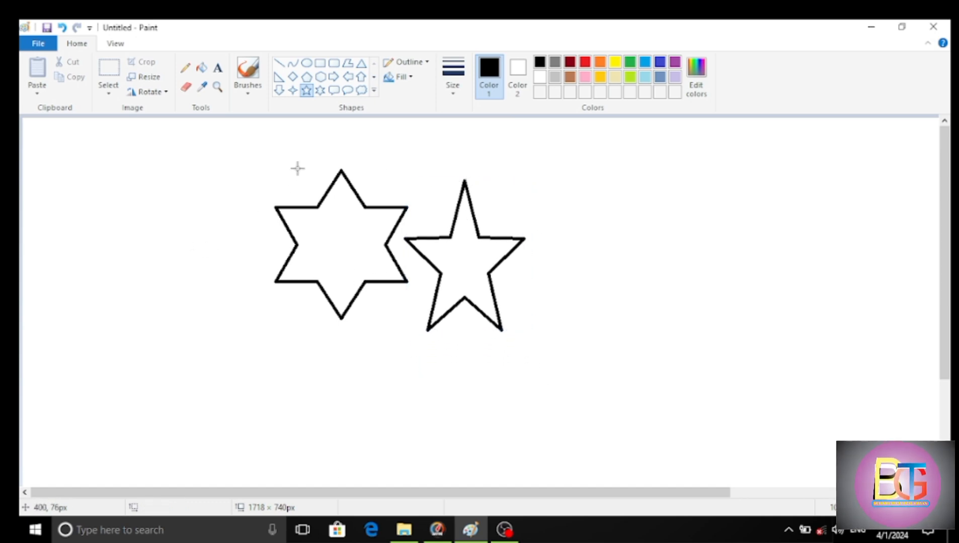
Try to move the five-point star to the right with a rectangular selection about 269 × 305 px, and undo the move.
click(113, 93)
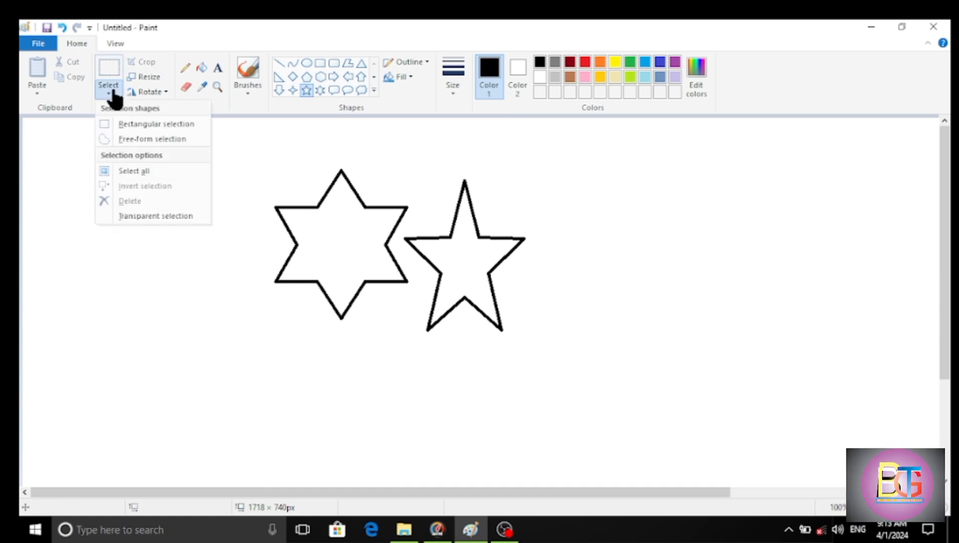
click(124, 124)
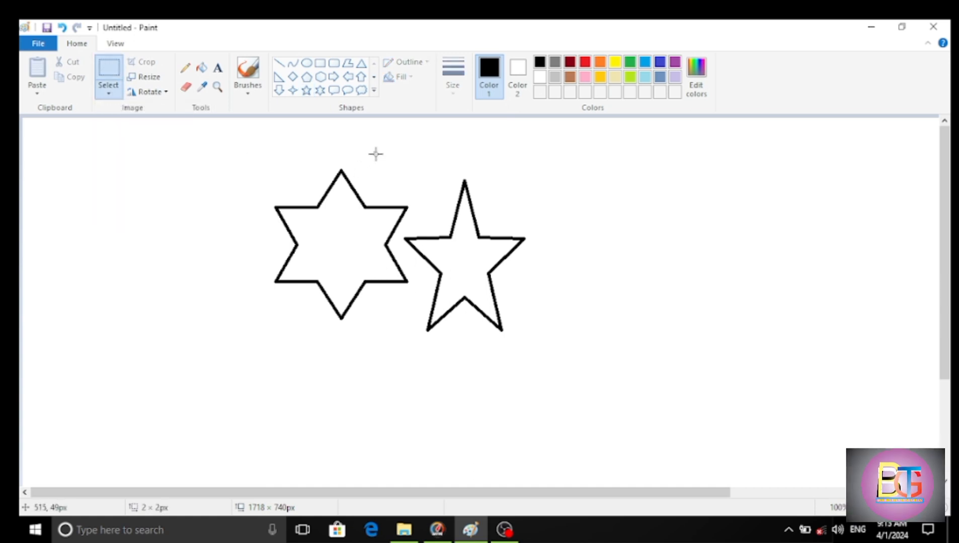
drag(376, 154, 453, 252)
drag(509, 303, 557, 359)
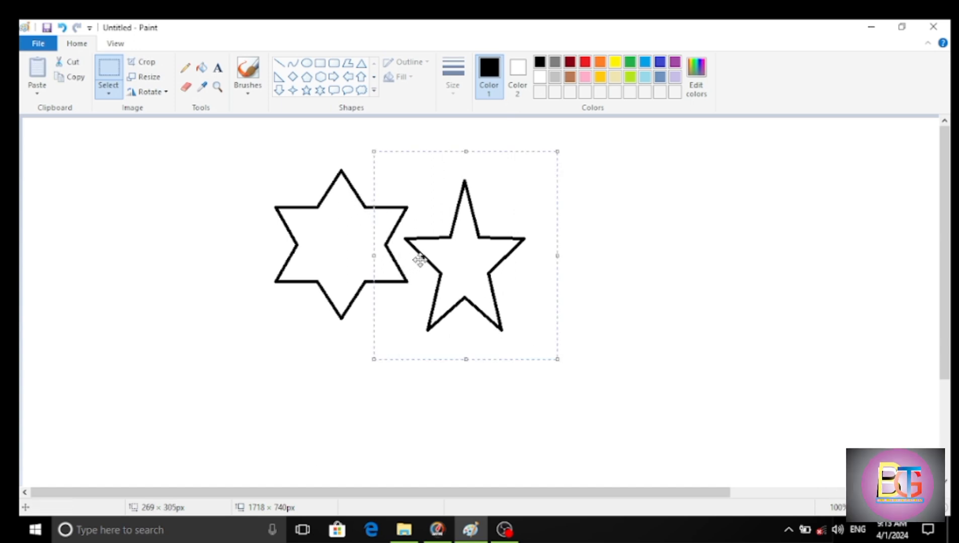
drag(416, 267, 478, 265)
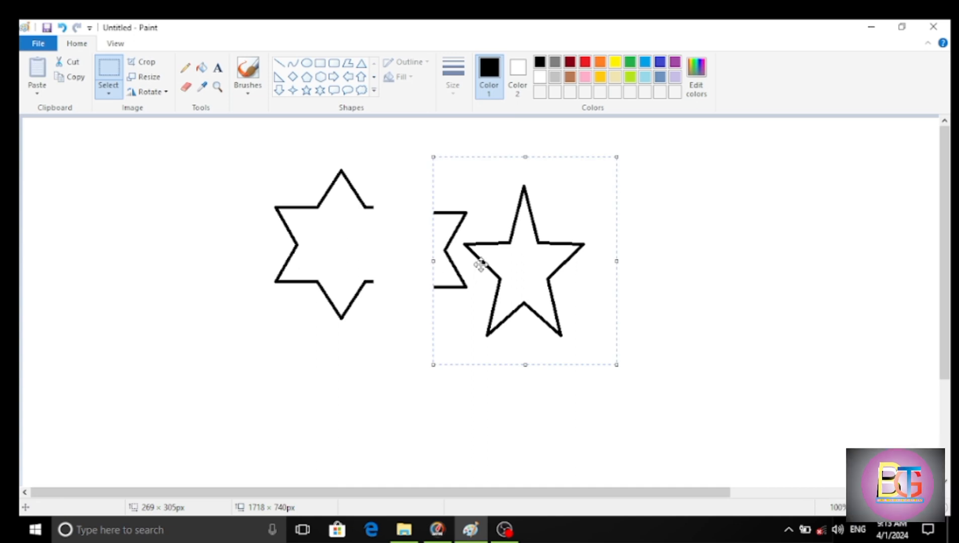
key(ctrl+z)
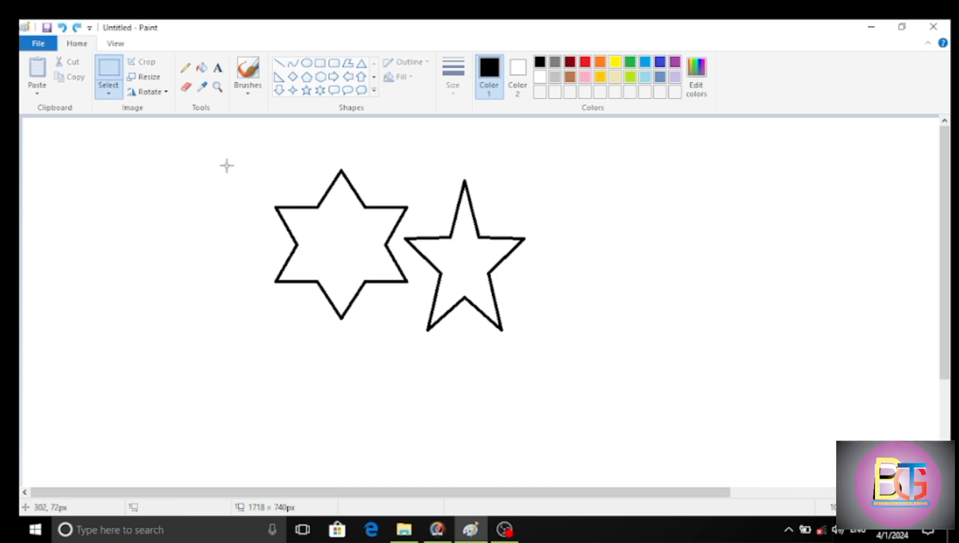
Outline the five-point star with a free-form selection and move it right and slightly up, clear of the six-point star.
click(109, 95)
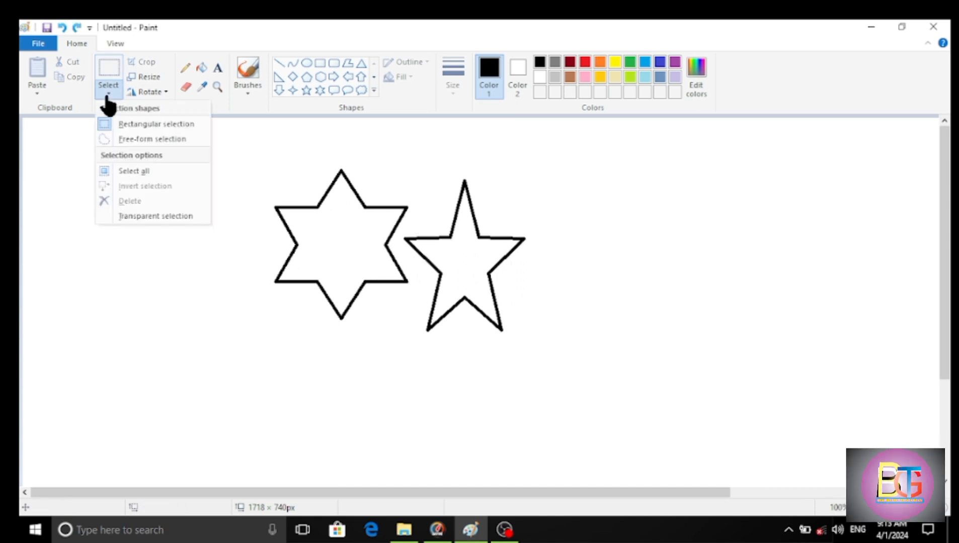
click(129, 136)
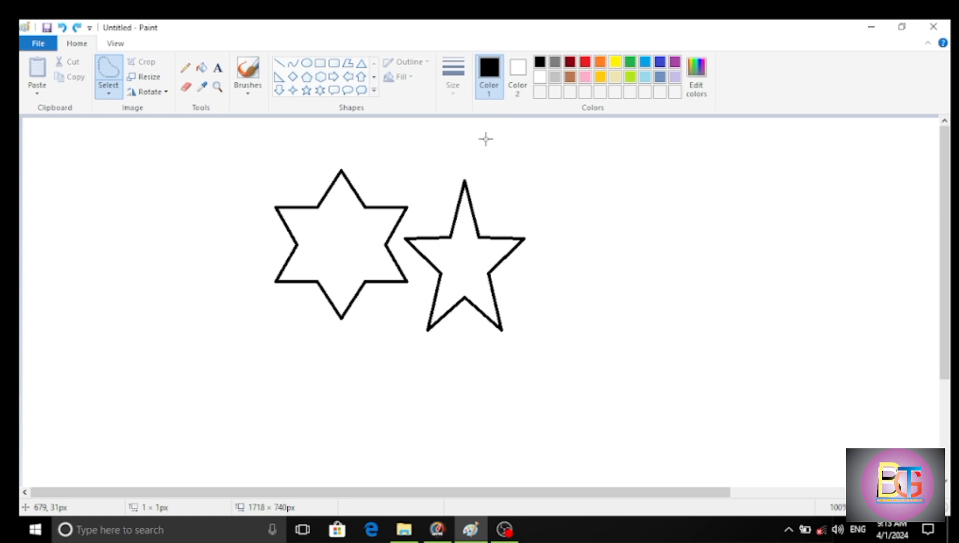
drag(470, 145, 459, 156)
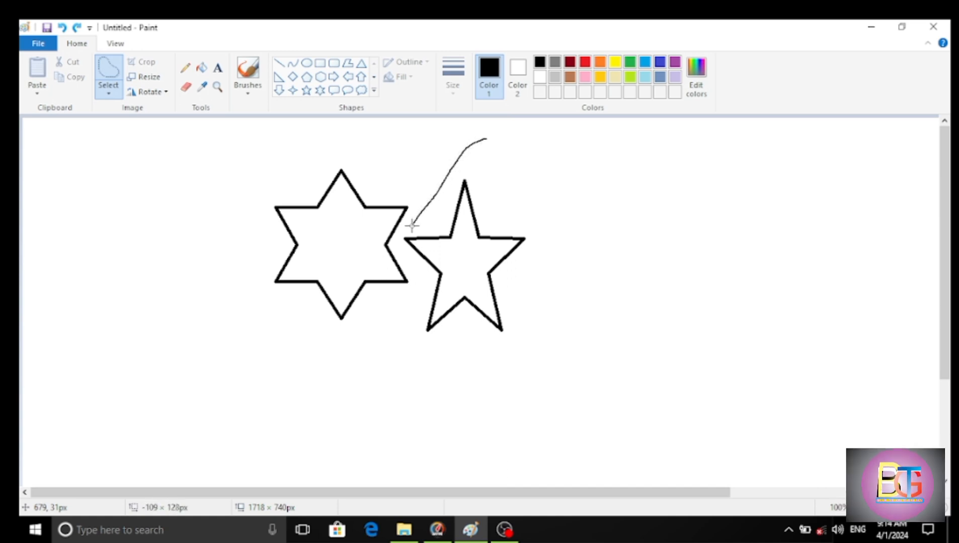
mouse_move(411, 225)
mouse_down()
mouse_move(396, 236)
mouse_move(413, 278)
mouse_up()
mouse_move(411, 344)
mouse_down()
mouse_move(489, 365)
mouse_move(532, 352)
mouse_move(574, 265)
mouse_move(552, 172)
mouse_move(485, 138)
mouse_up()
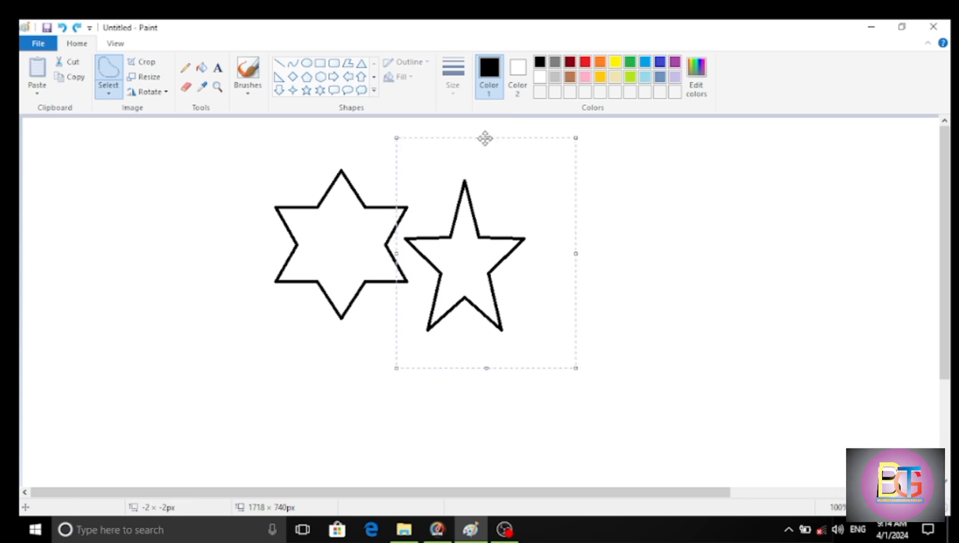
drag(456, 264, 603, 231)
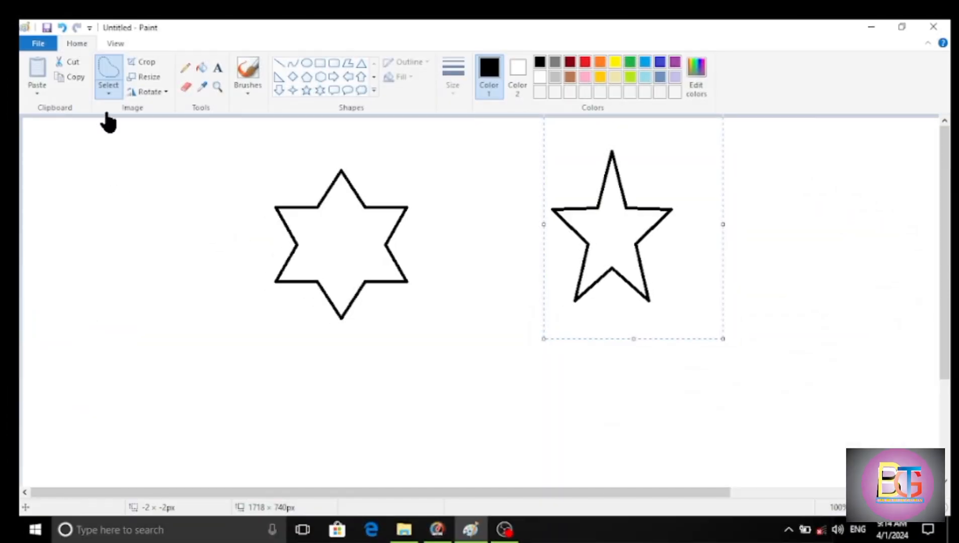
Select the entire canvas and move both stars together slightly right and down.
click(108, 92)
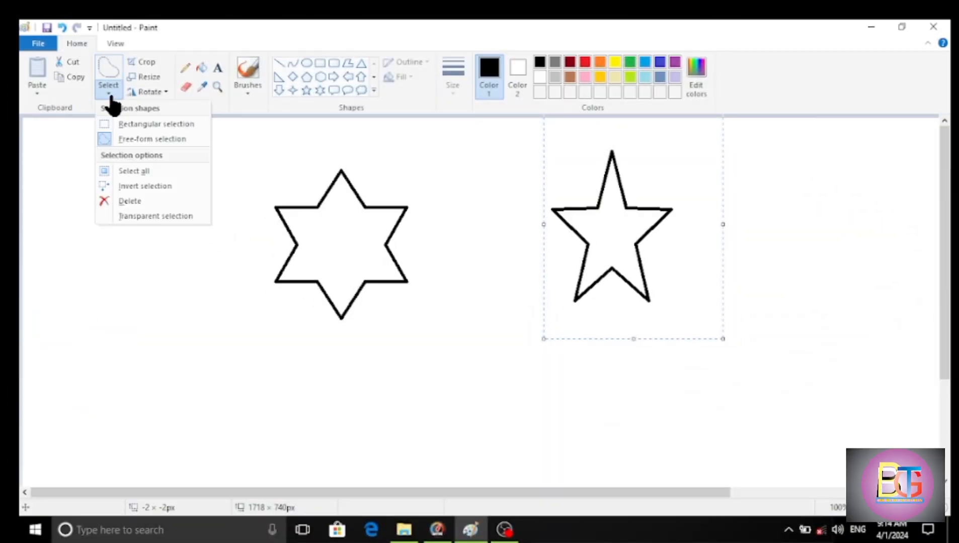
click(134, 171)
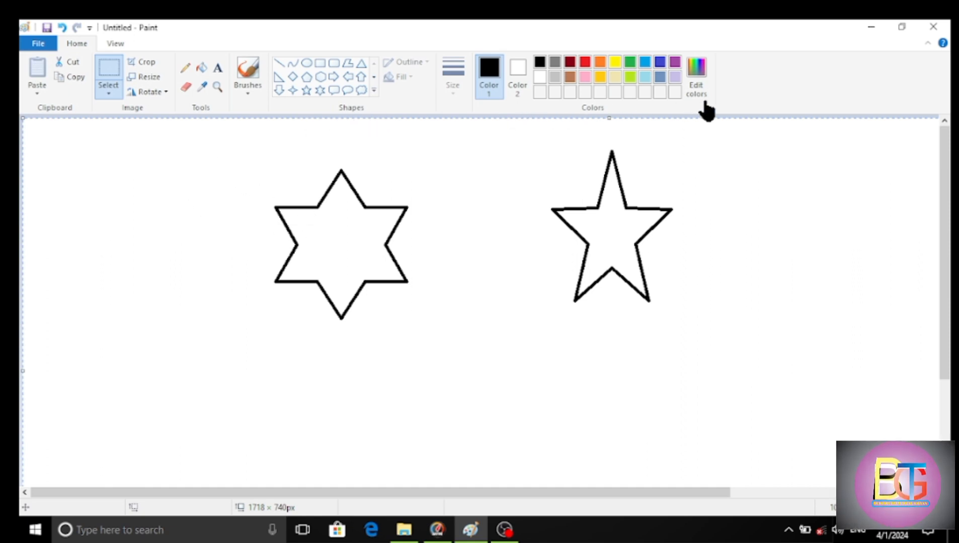
scroll(783, 197, down, 3)
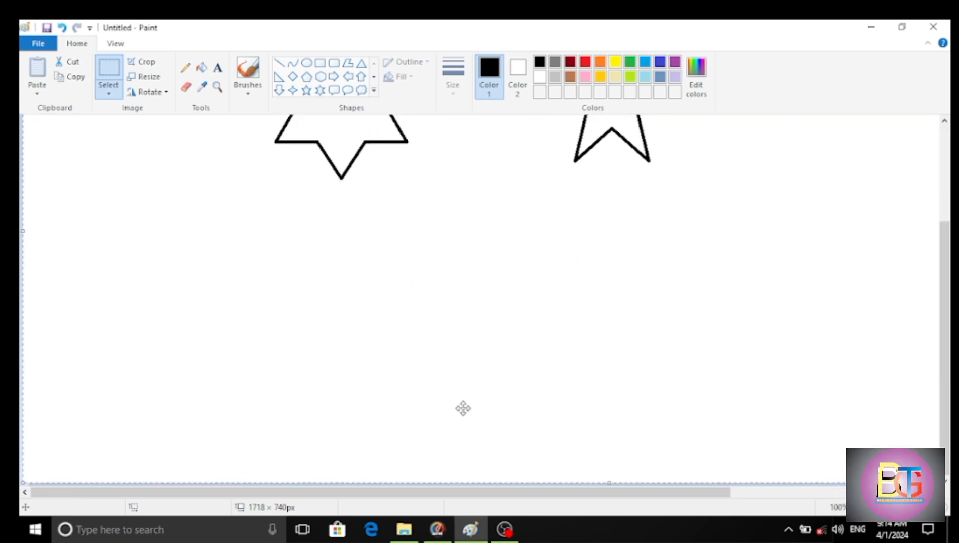
scroll(454, 414, up, 3)
drag(352, 272, 378, 316)
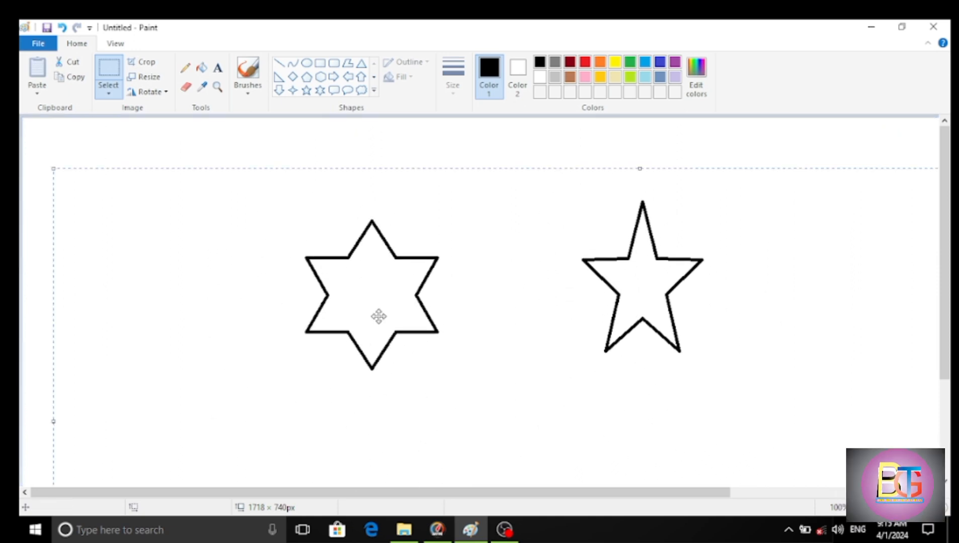
Undo the moves and both star drawings, back to the canvas with the circles and arrows.
key(ctrl+z)
key(ctrl+z)
key(ctrl+z)
key(ctrl+z)
key(ctrl+z)
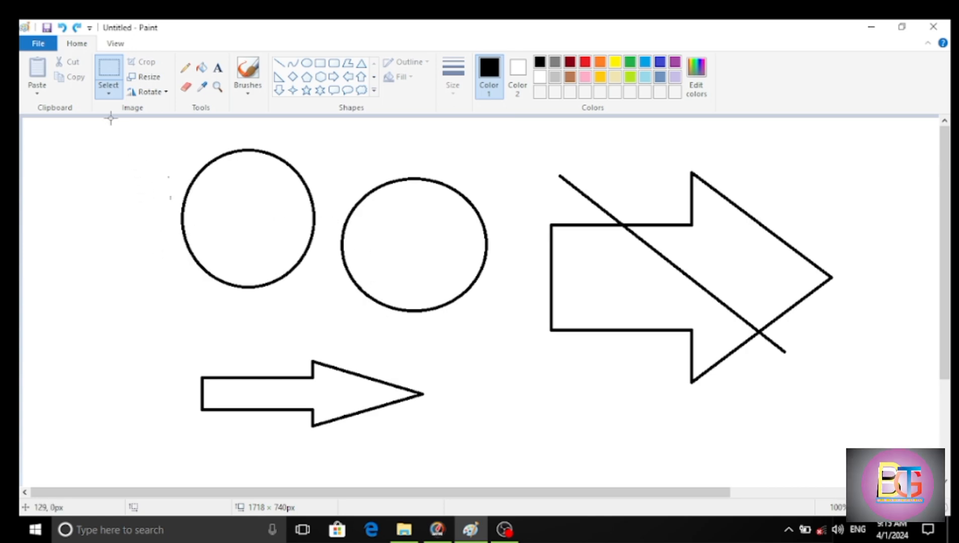
Select the entire canvas and move all the circles, arrows and the line together slightly right and down.
click(107, 96)
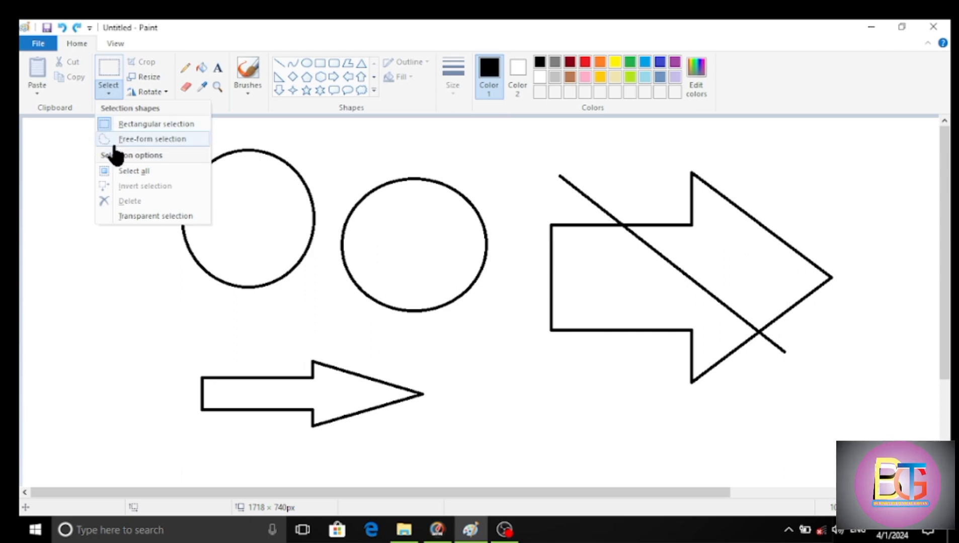
click(121, 171)
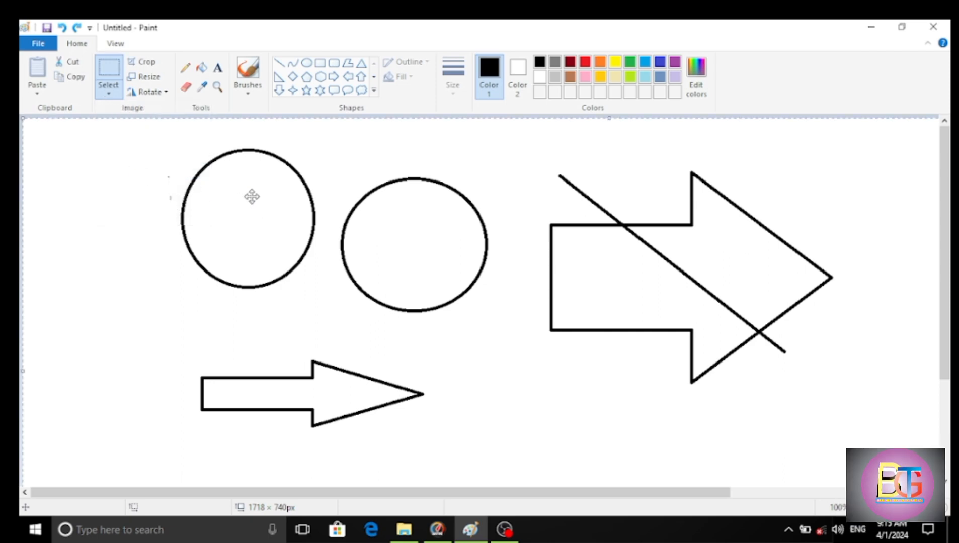
drag(252, 197, 301, 228)
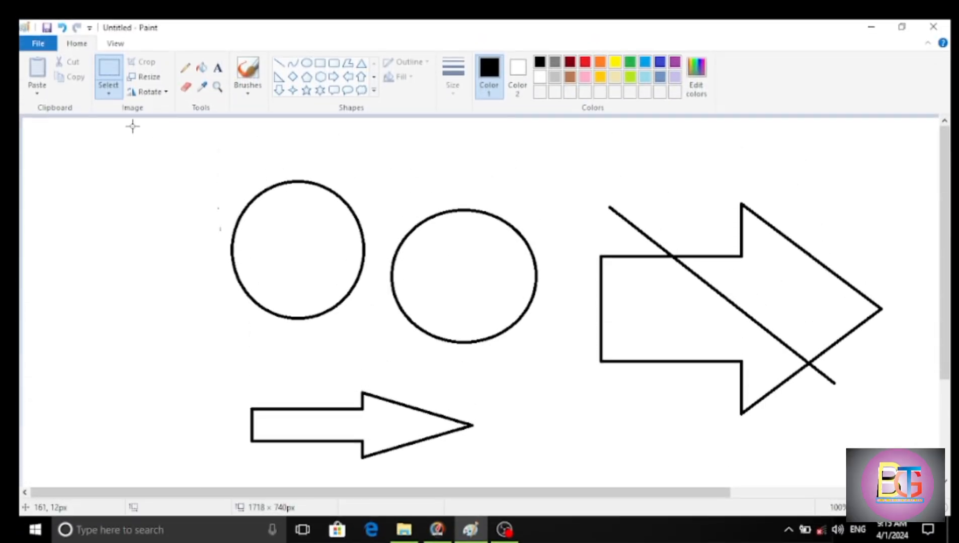
Enclose the circle beside the large arrow in a rectangular selection about 254 × 265 px and shift it slightly to the right.
click(109, 96)
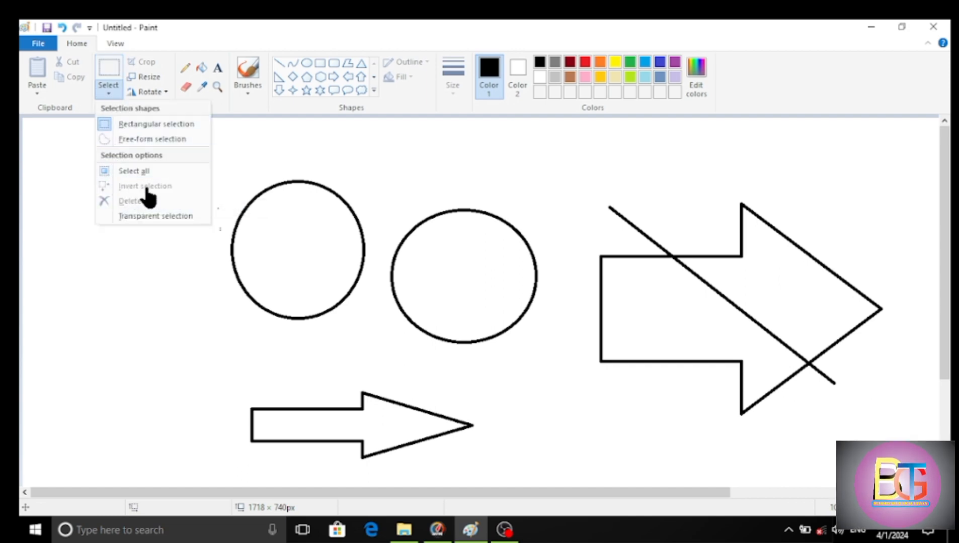
click(304, 160)
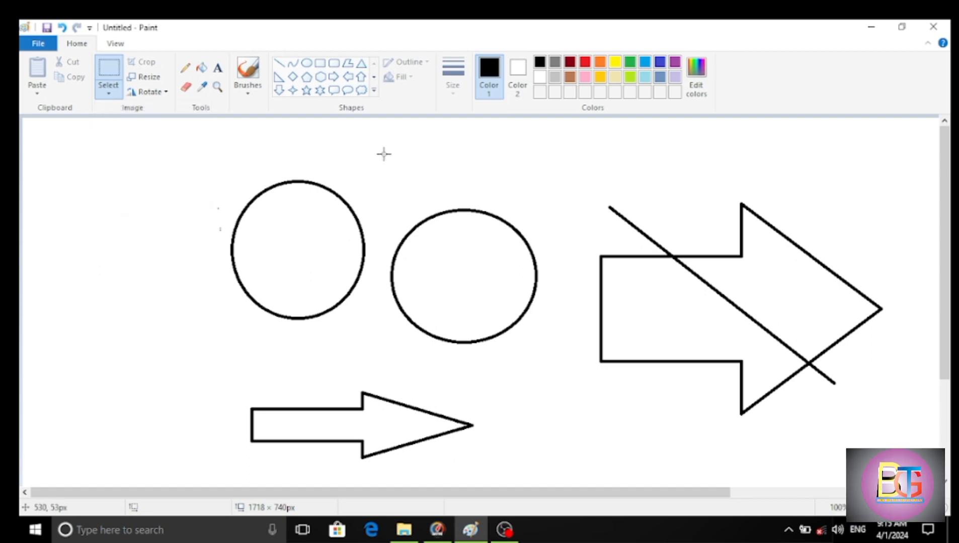
click(114, 96)
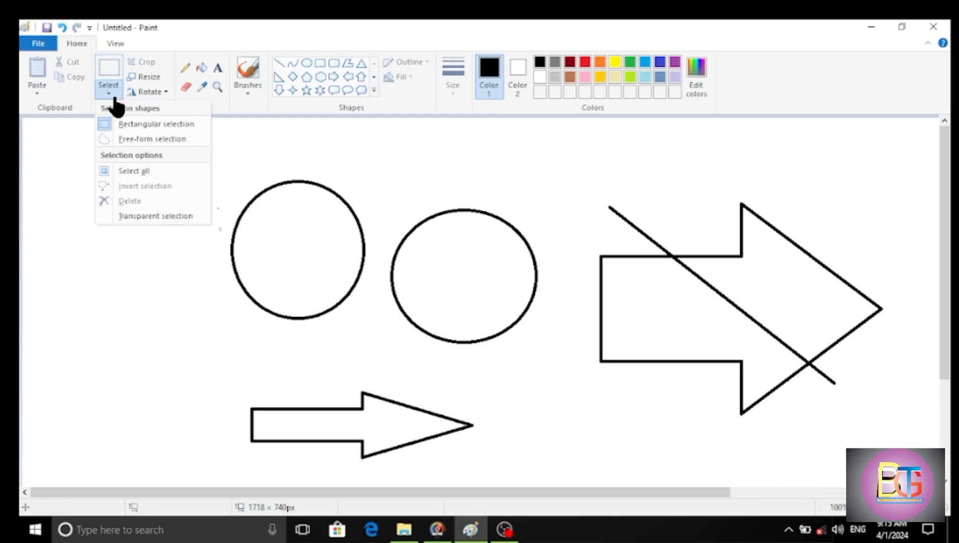
click(139, 126)
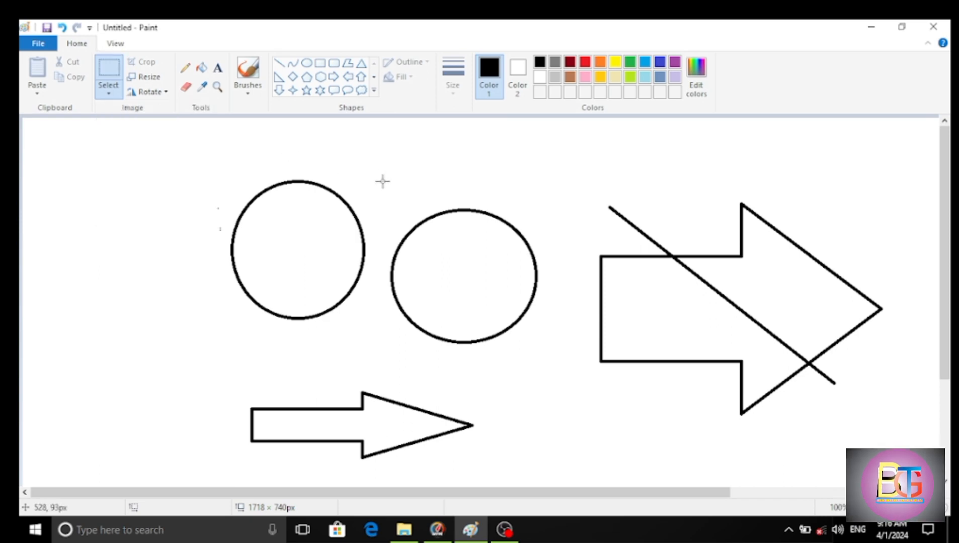
drag(496, 309, 555, 363)
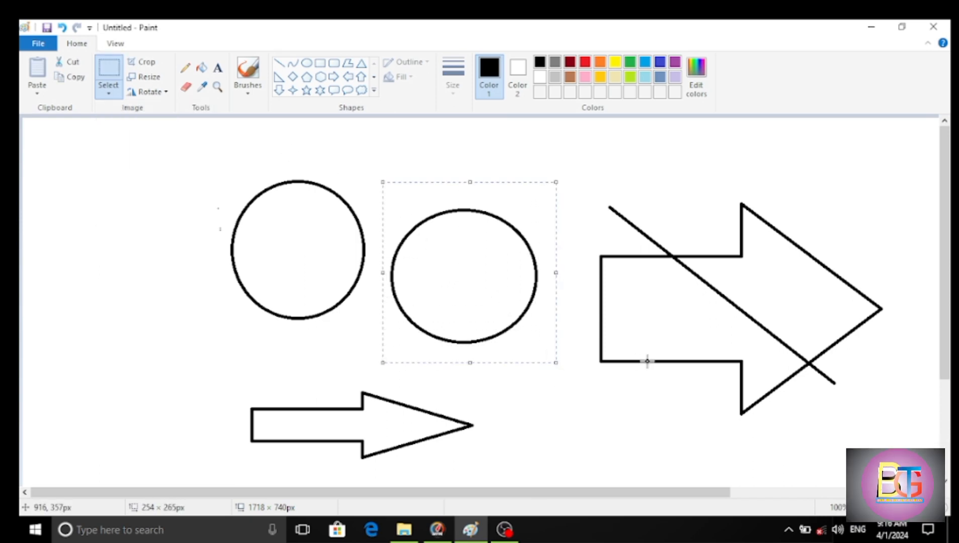
mouse_move(491, 279)
mouse_down()
mouse_move(512, 229)
mouse_move(496, 308)
mouse_move(496, 280)
mouse_up()
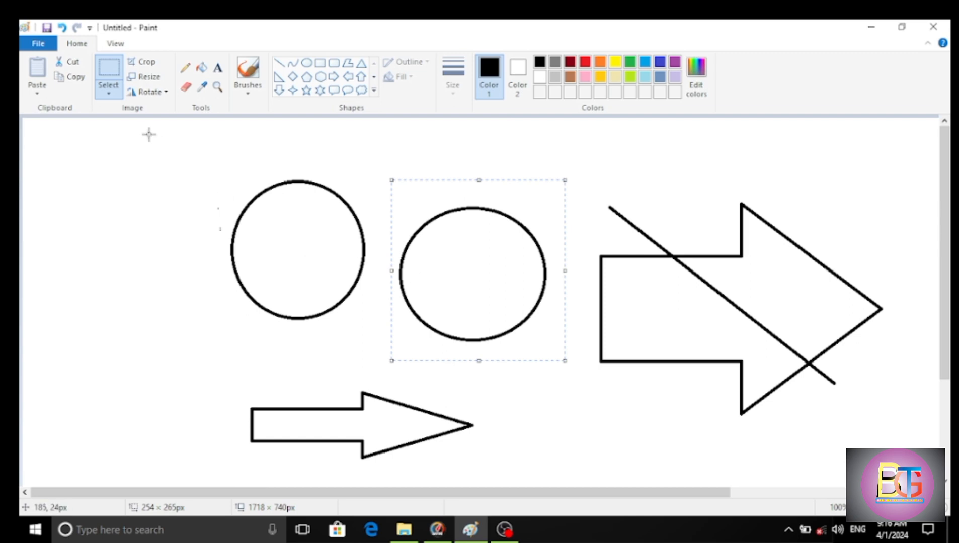
Invert the selection to cover everything except the middle circle, and move the other shapes slightly right and up.
click(110, 93)
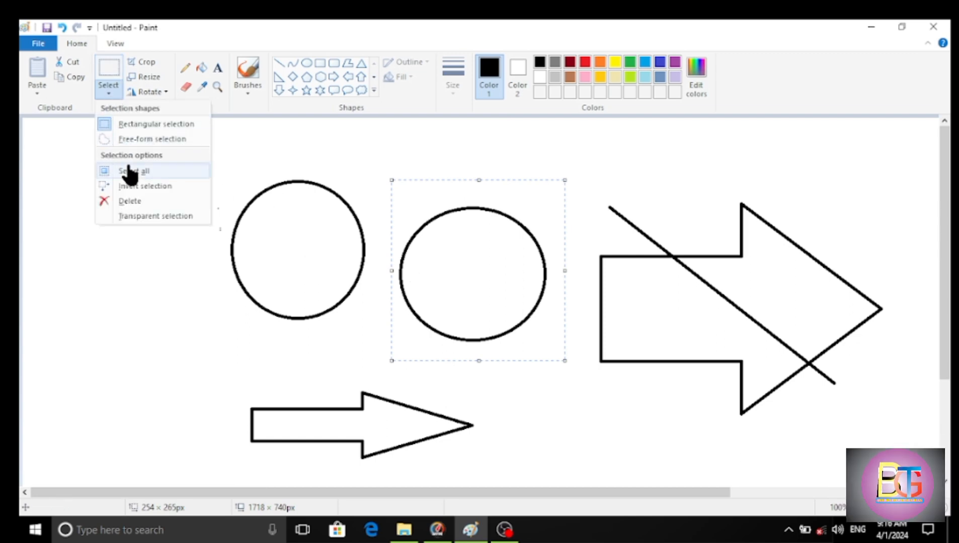
click(135, 185)
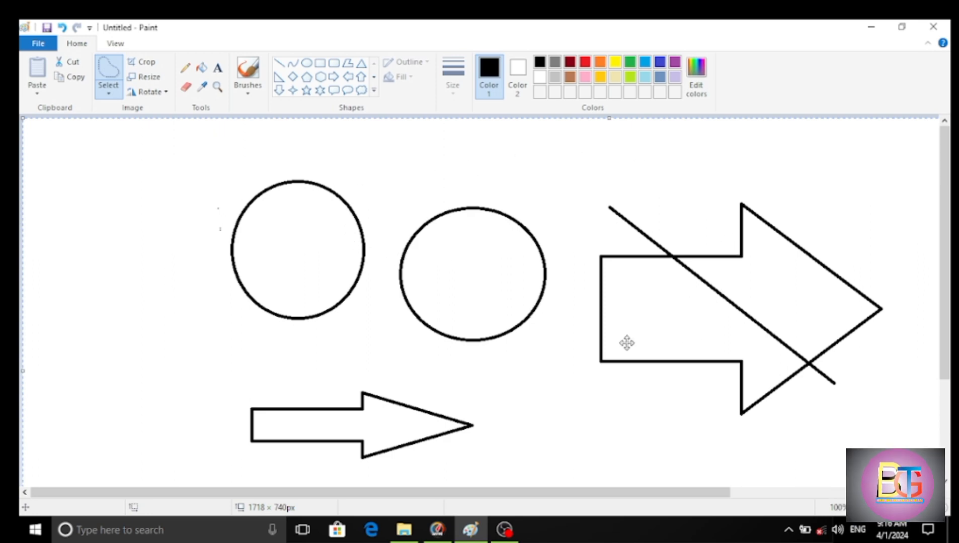
drag(626, 343, 673, 274)
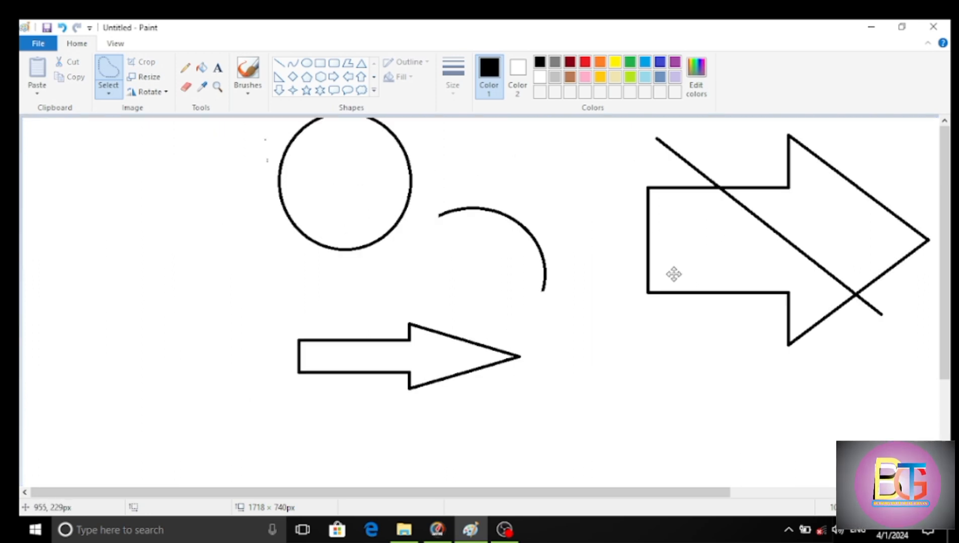
drag(569, 371, 612, 357)
drag(618, 278, 643, 258)
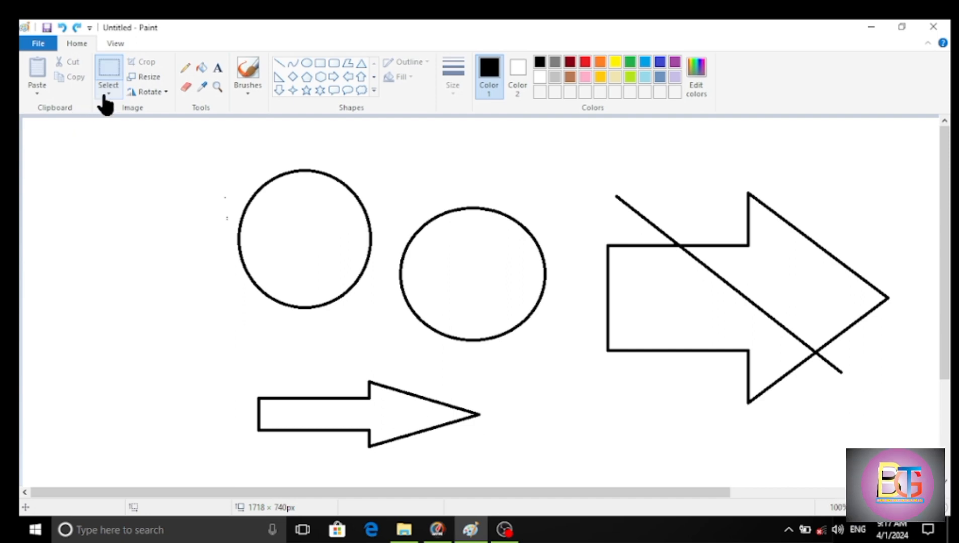
Enclose the large arrow and its diagonal line in a rectangular selection about 494 × 428 px and delete them.
click(105, 94)
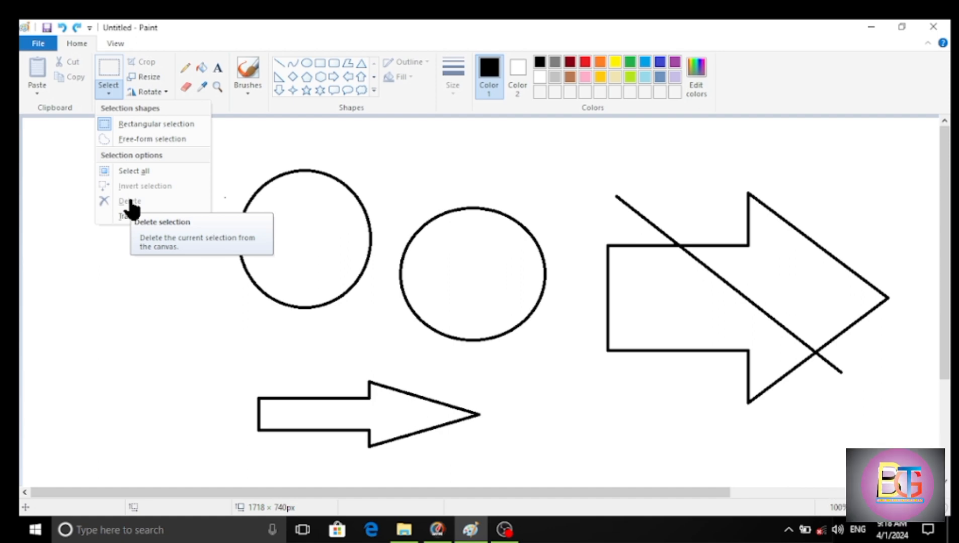
click(599, 173)
drag(583, 167, 734, 317)
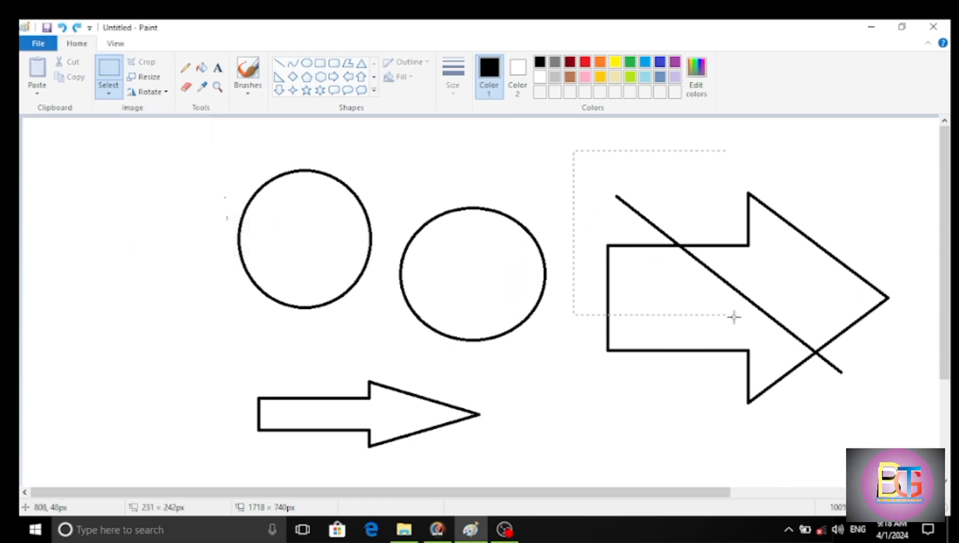
drag(910, 442, 909, 442)
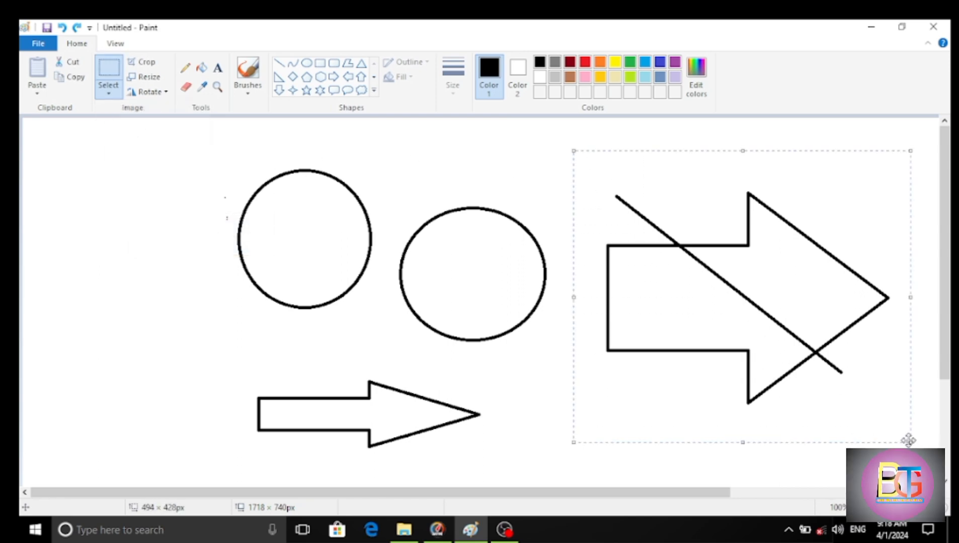
click(109, 103)
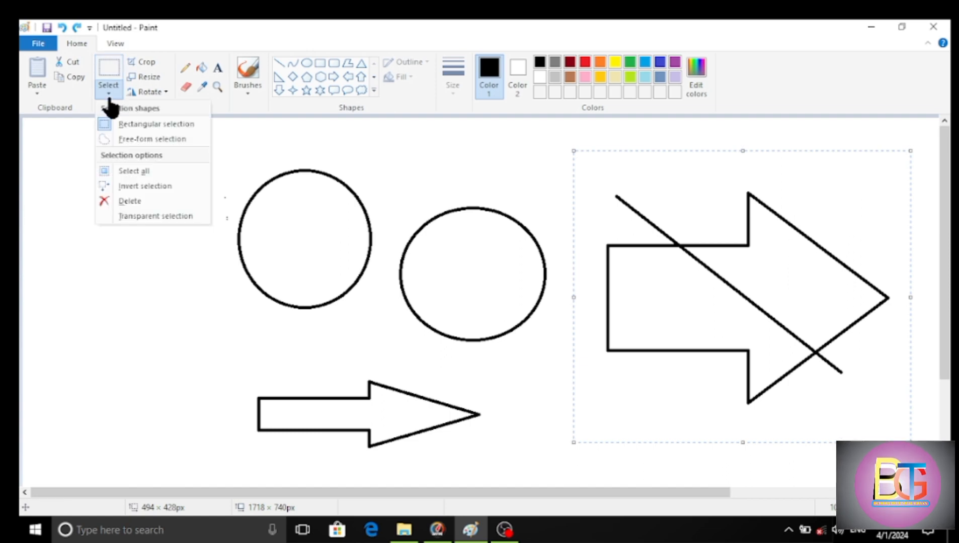
click(133, 201)
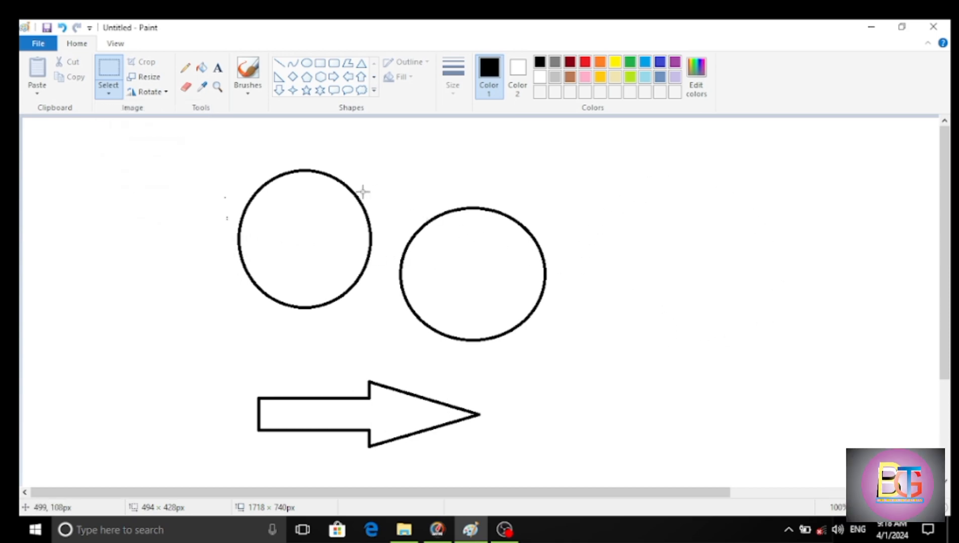
Enclose the wider of the two circles in a rectangular selection about 260 × 290 px and delete it.
drag(382, 172, 456, 276)
drag(556, 366, 558, 369)
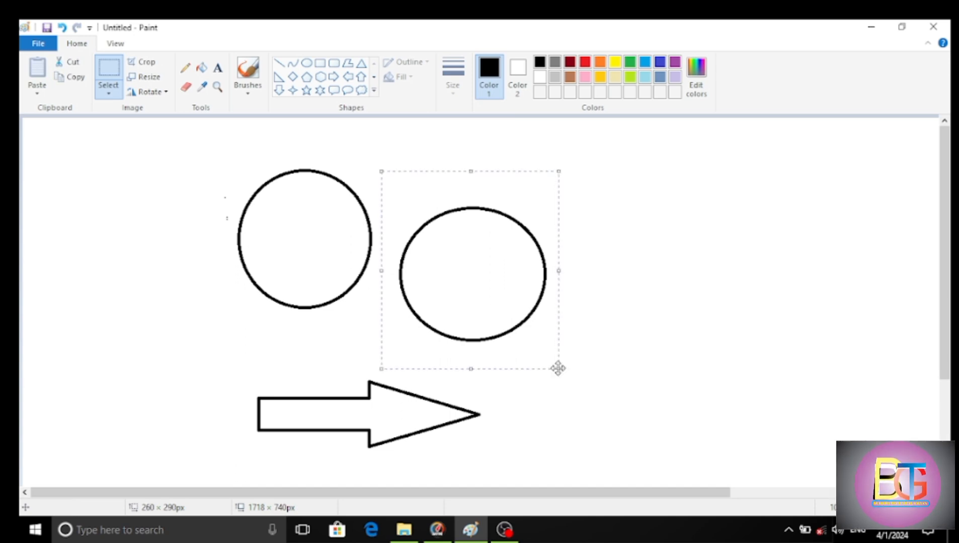
key(Delete)
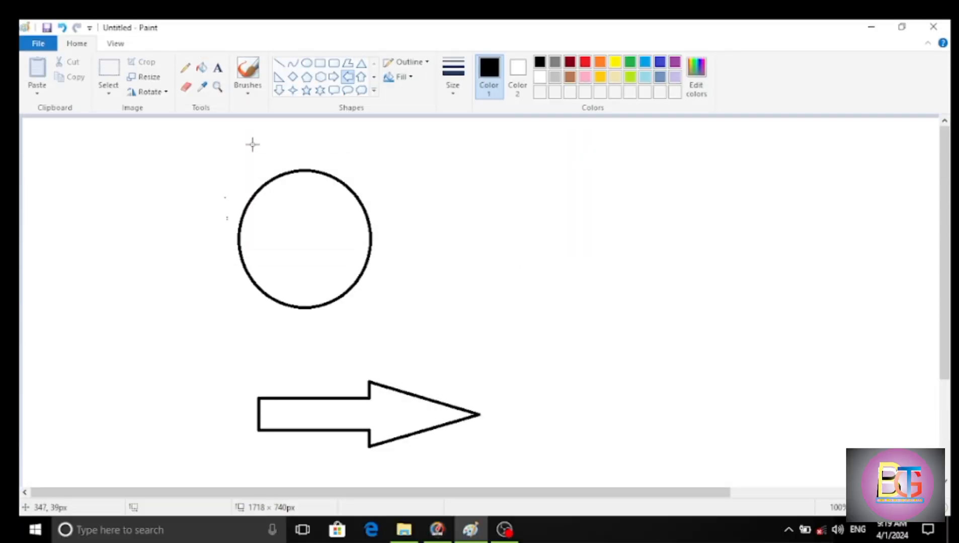
Draw an upward-pointing block arrow about 113 × 143 px beside the circle.
click(108, 91)
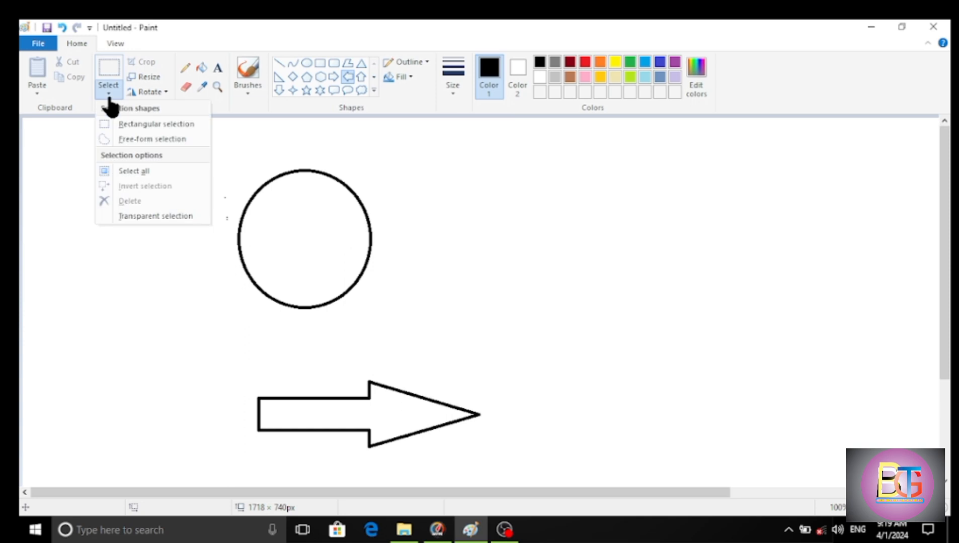
click(132, 217)
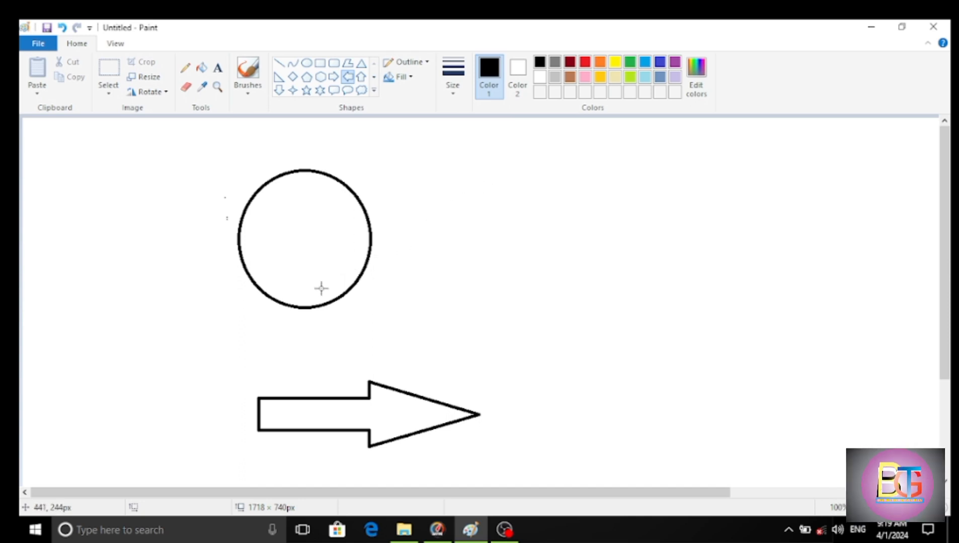
click(361, 77)
drag(487, 186, 562, 279)
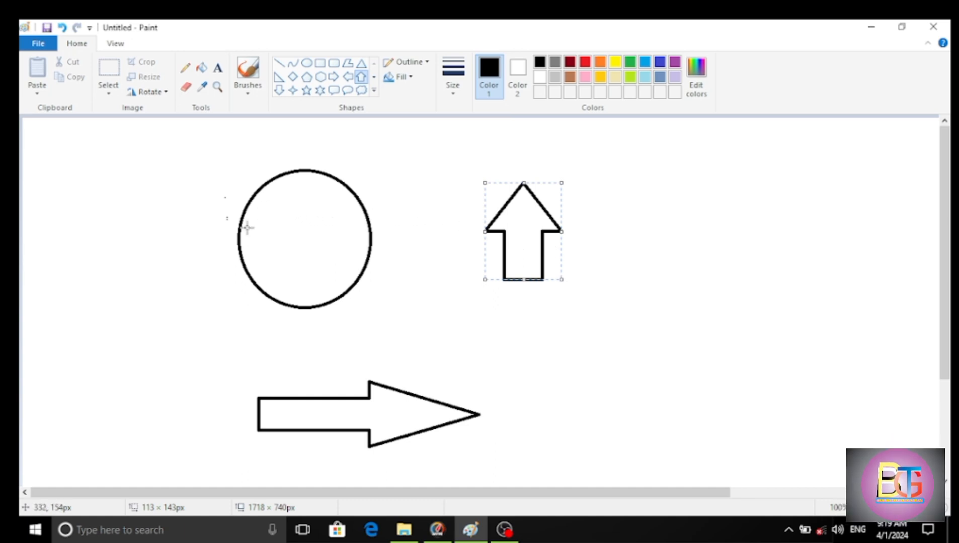
Enclose the upward arrow in a rectangular selection about 507 × 296 px and move it over the circle.
click(107, 93)
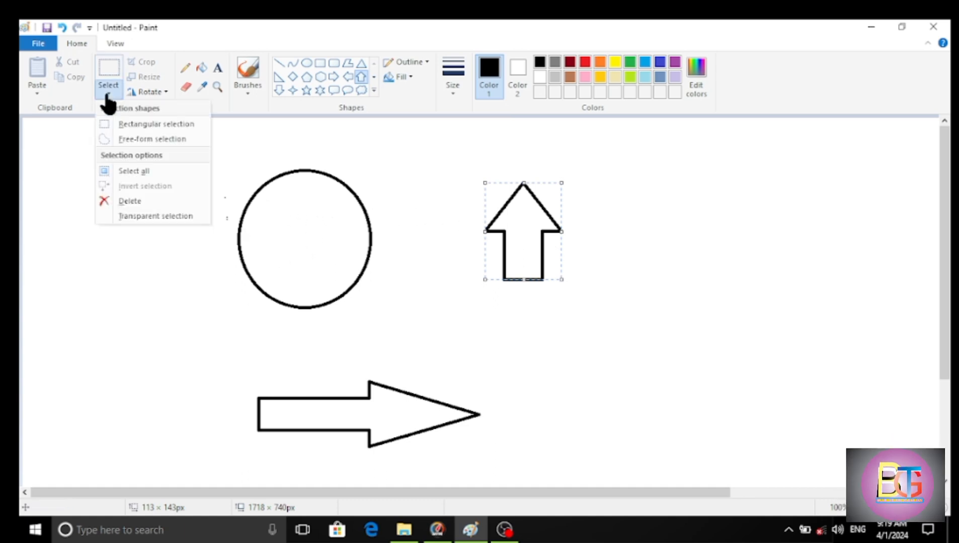
click(120, 124)
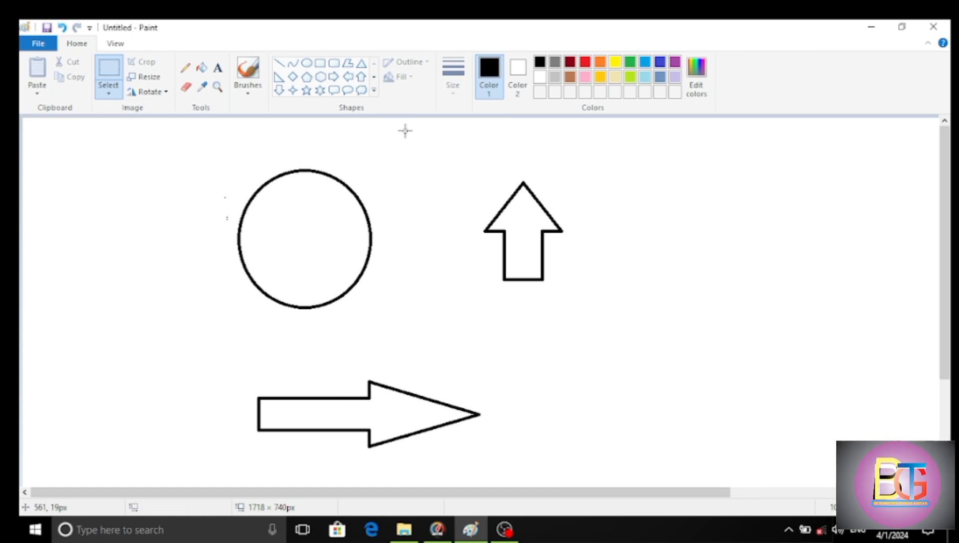
drag(406, 131, 504, 212)
drag(704, 323, 750, 332)
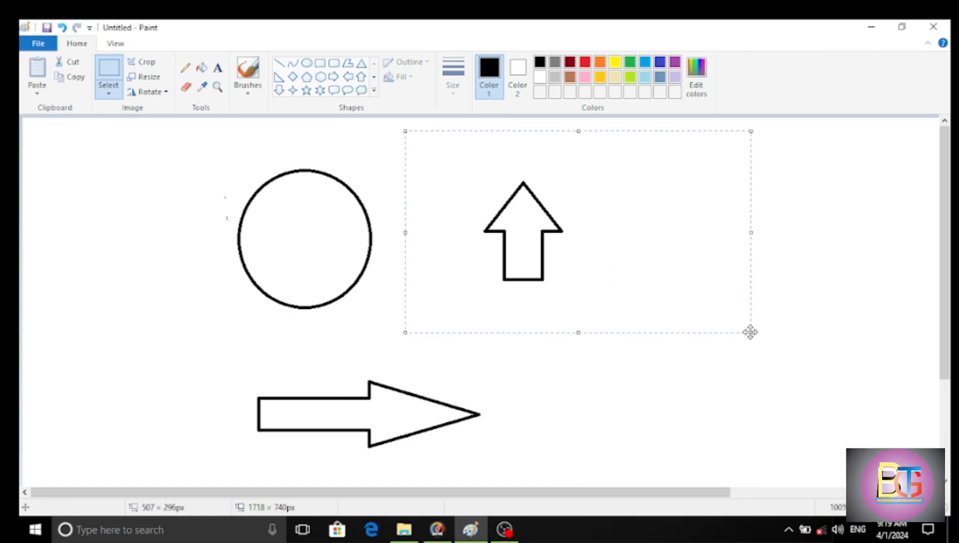
drag(544, 253, 323, 252)
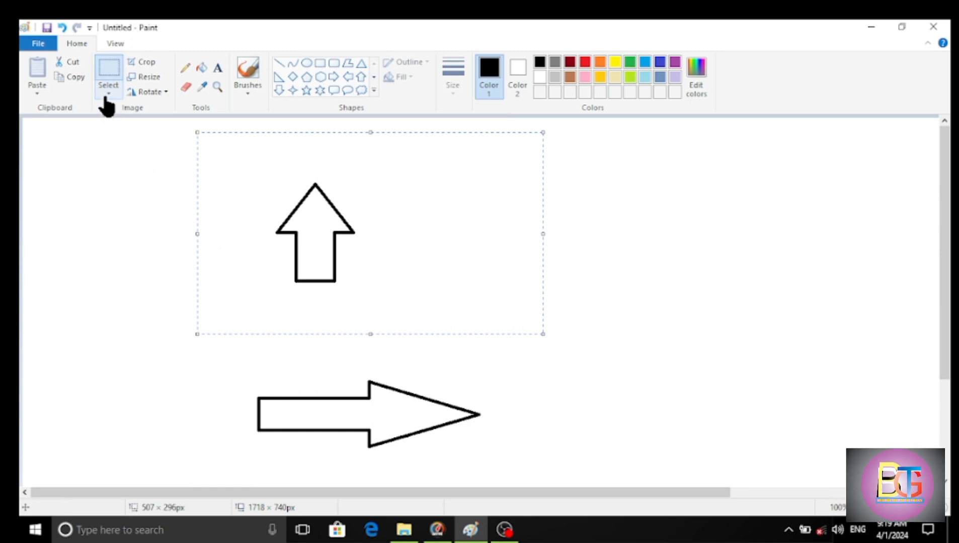
Turn on transparent selection and centre the upward arrow inside the circle.
click(108, 94)
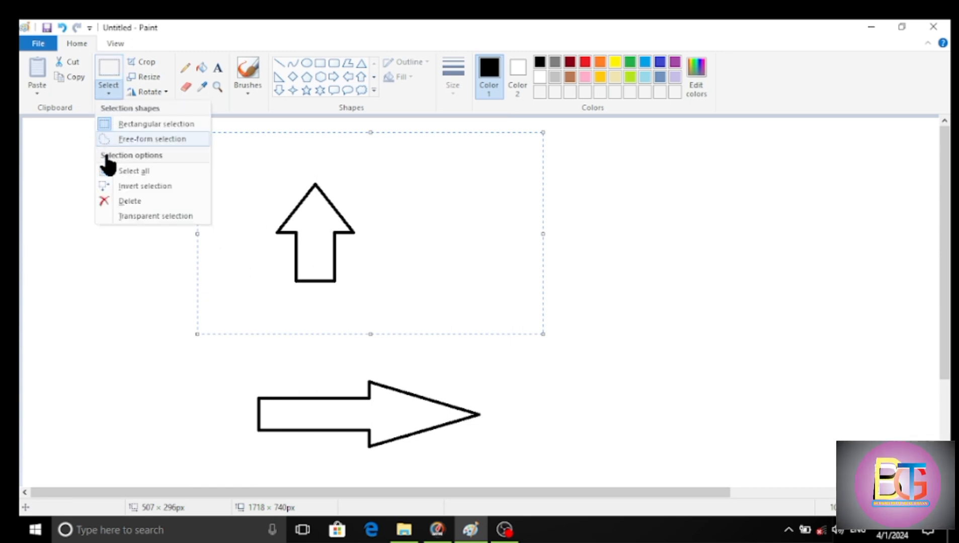
click(119, 217)
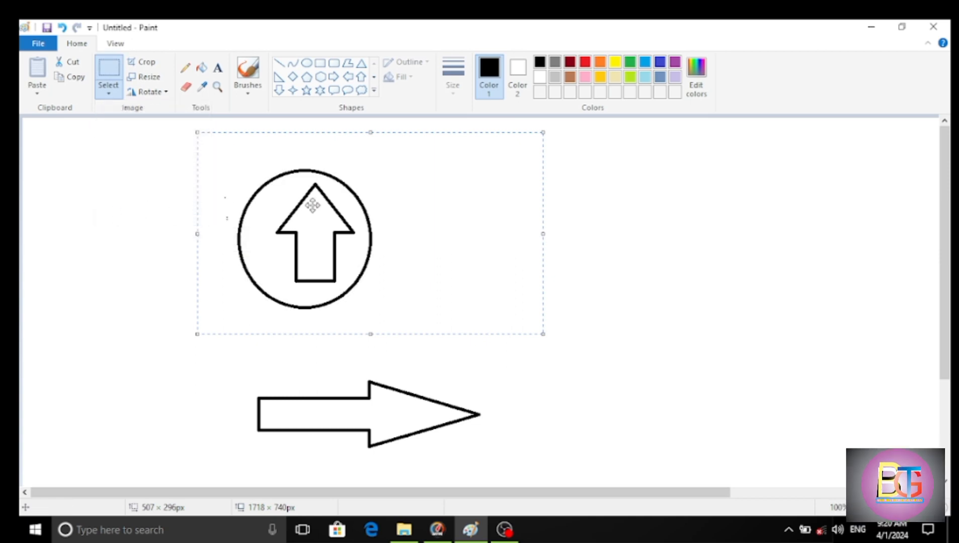
drag(335, 234, 324, 234)
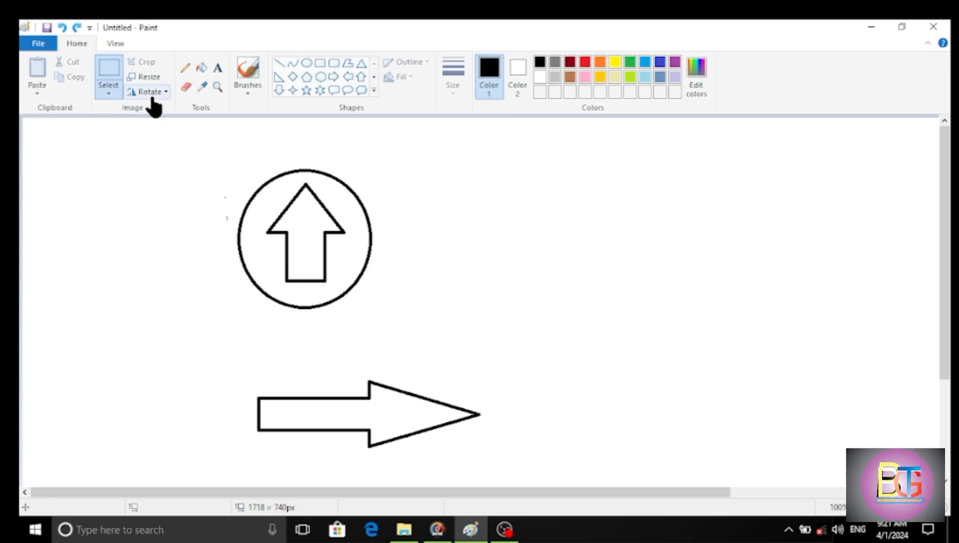
Enclose the circle and its inner arrow in a rectangular selection about 325 × 295 px and crop the picture to it.
click(108, 94)
click(125, 125)
drag(210, 143, 432, 344)
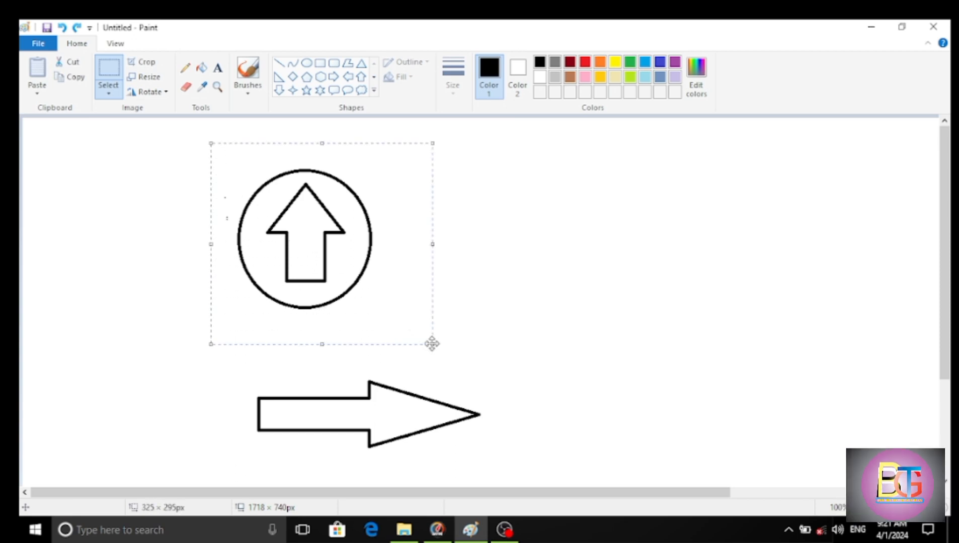
click(151, 65)
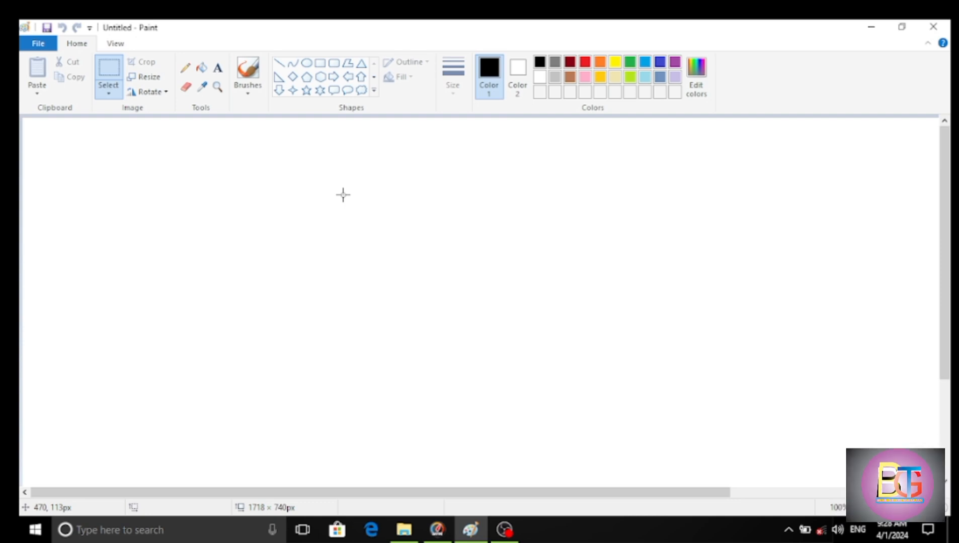
click(39, 44)
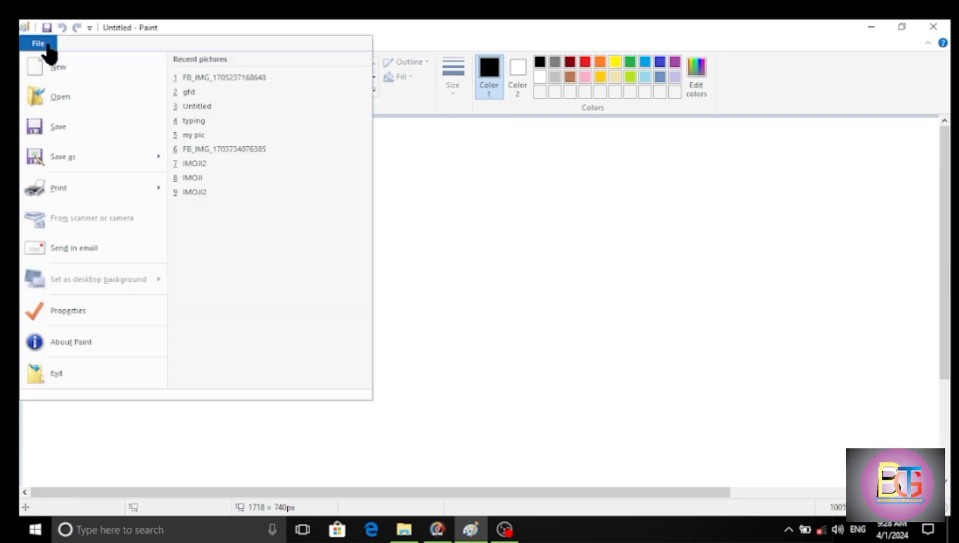
click(60, 94)
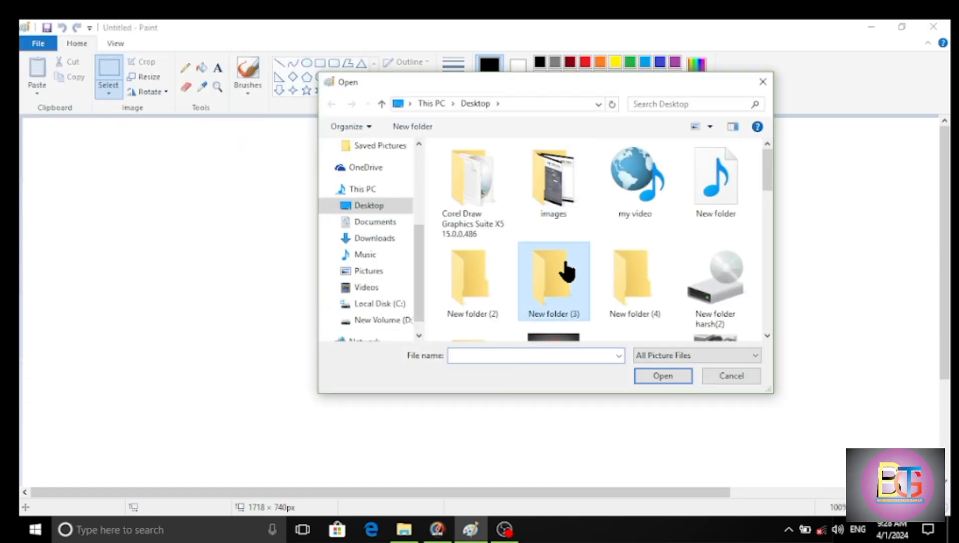
scroll(559, 272, down, 3)
scroll(566, 271, down, 2)
click(629, 229)
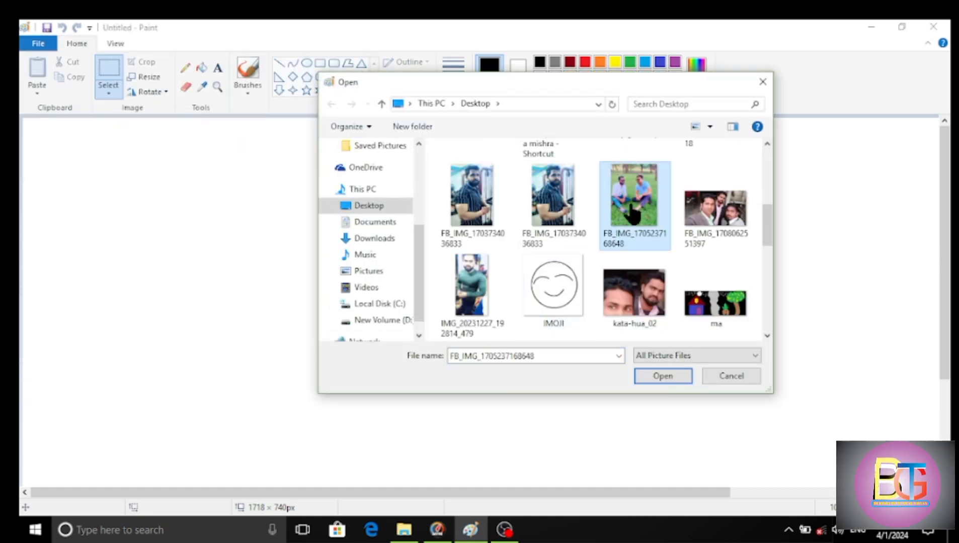
click(663, 379)
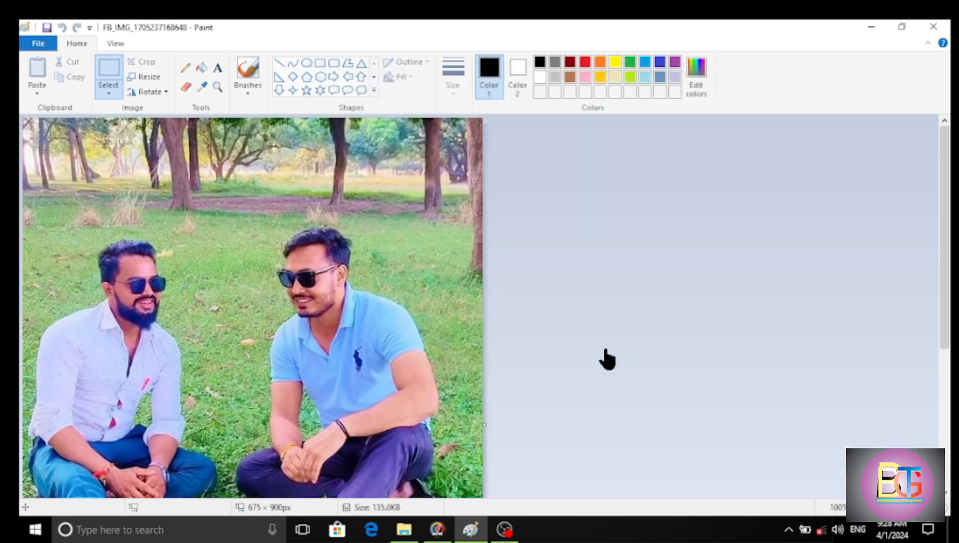
scroll(293, 279, down, 5)
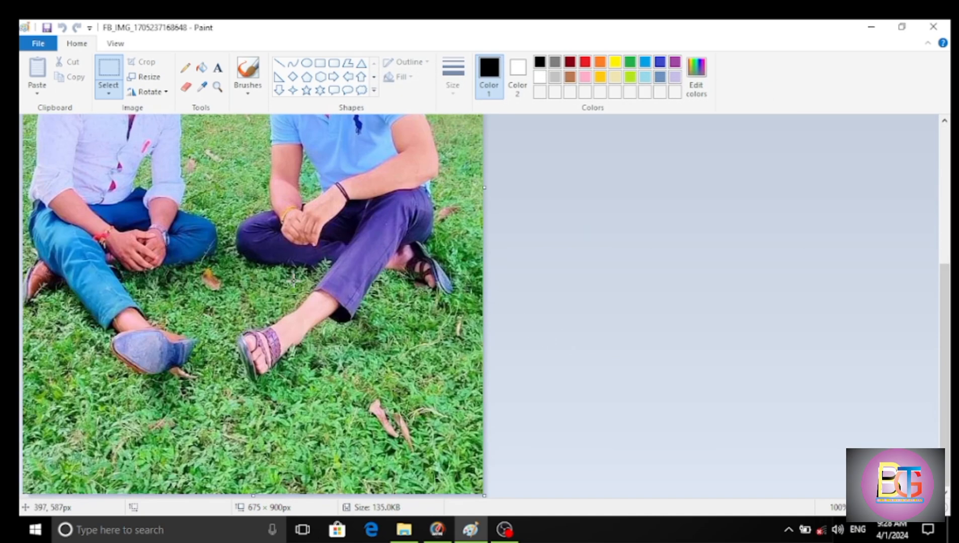
scroll(293, 279, up, 5)
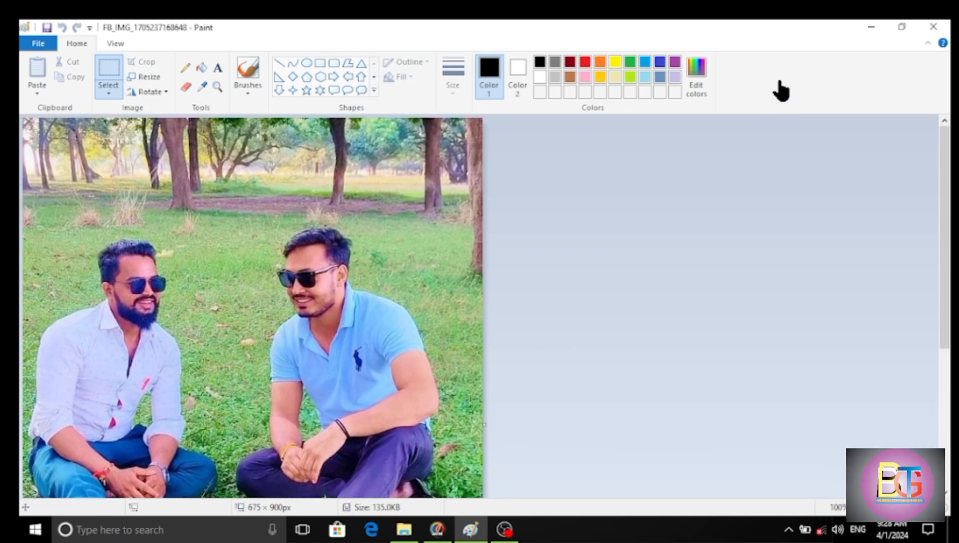
click(869, 30)
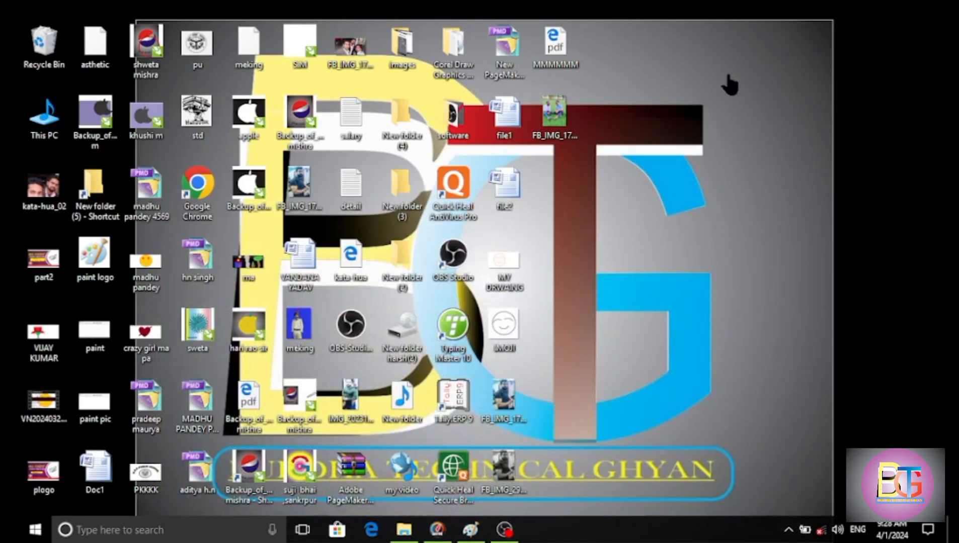
right_click(552, 115)
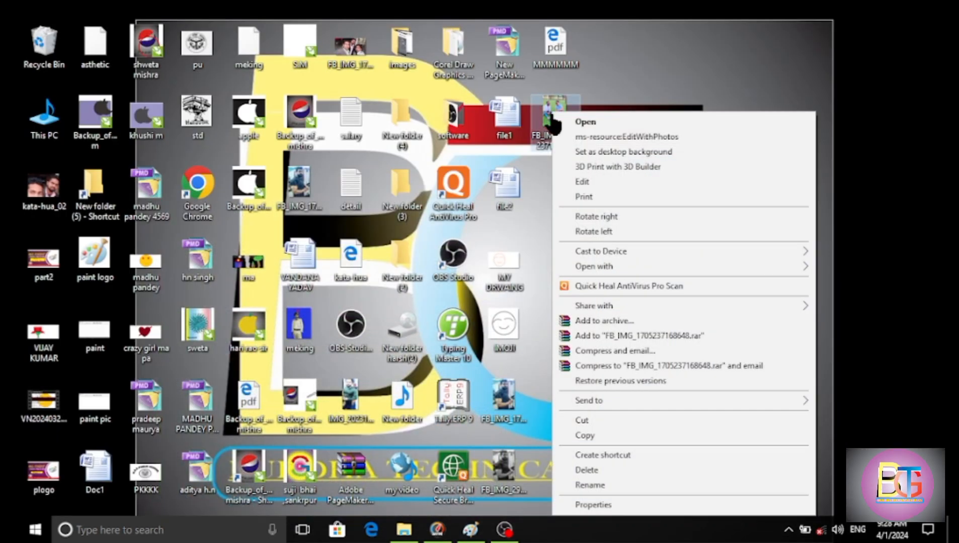
click(594, 505)
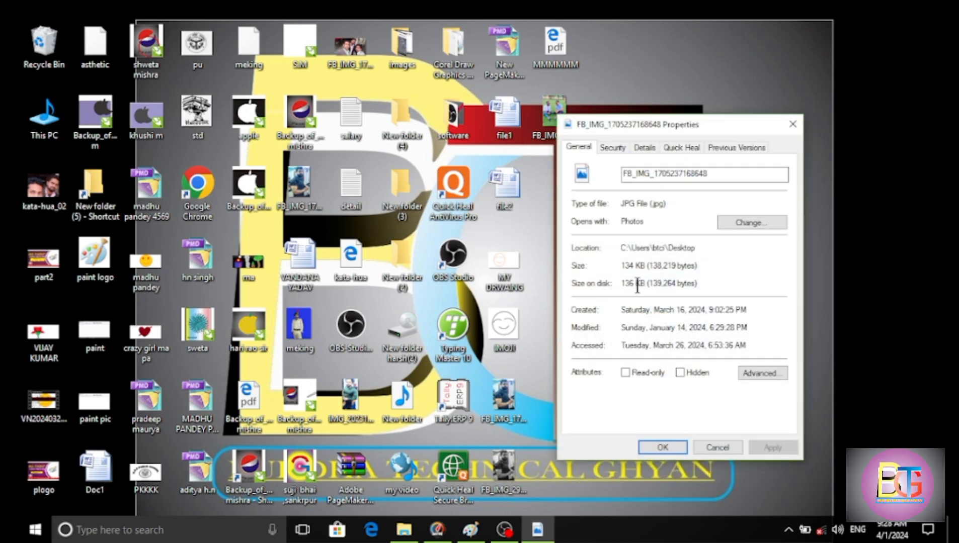
click(714, 447)
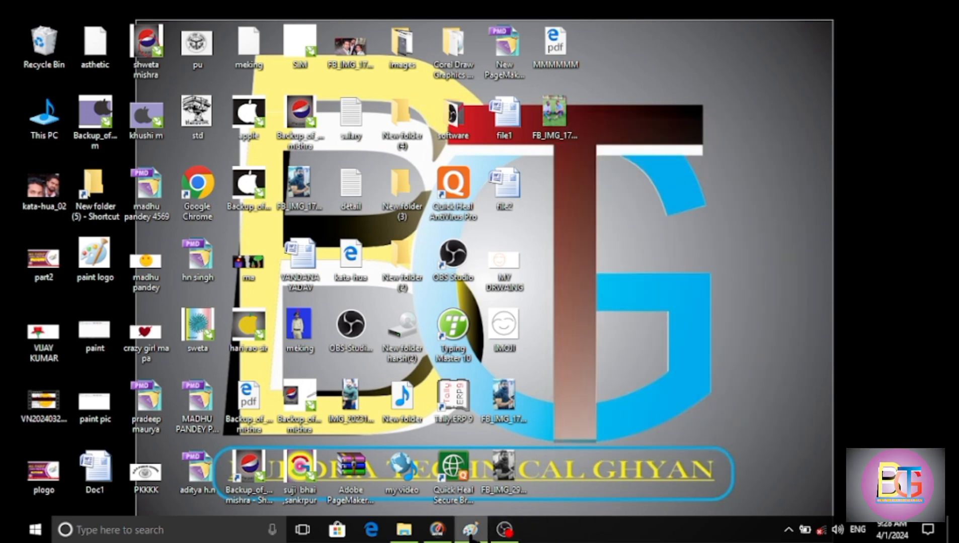
Return to Paint and resize the photo to 50 percent with its aspect ratio maintained.
click(453, 508)
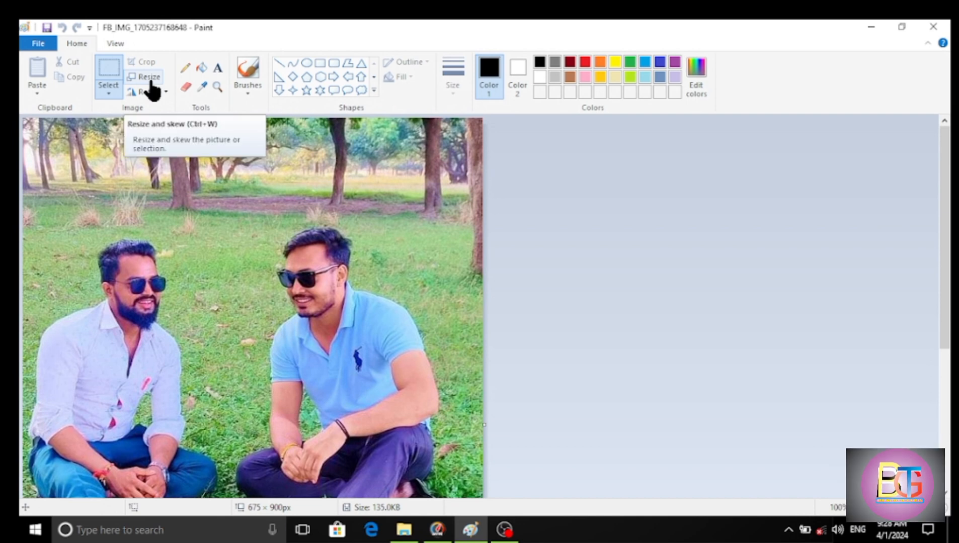
click(151, 81)
drag(150, 89, 512, 121)
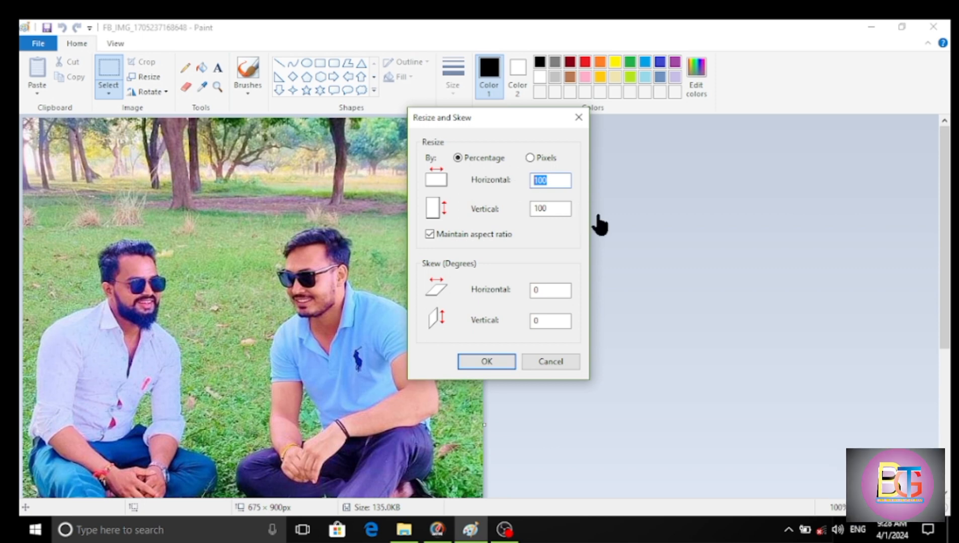
text(50)
click(486, 362)
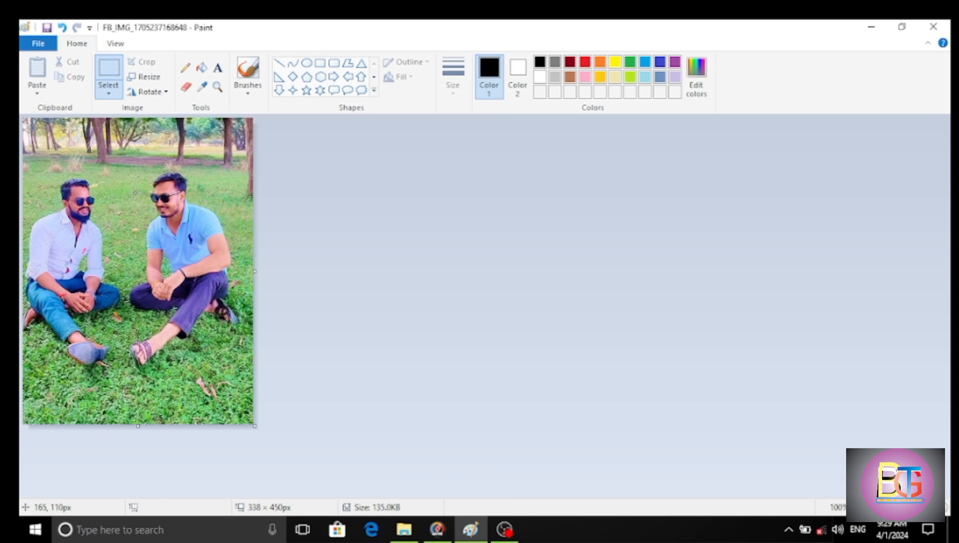
Save the reduced photo on the Desktop as a JPEG copy named resize.
click(38, 43)
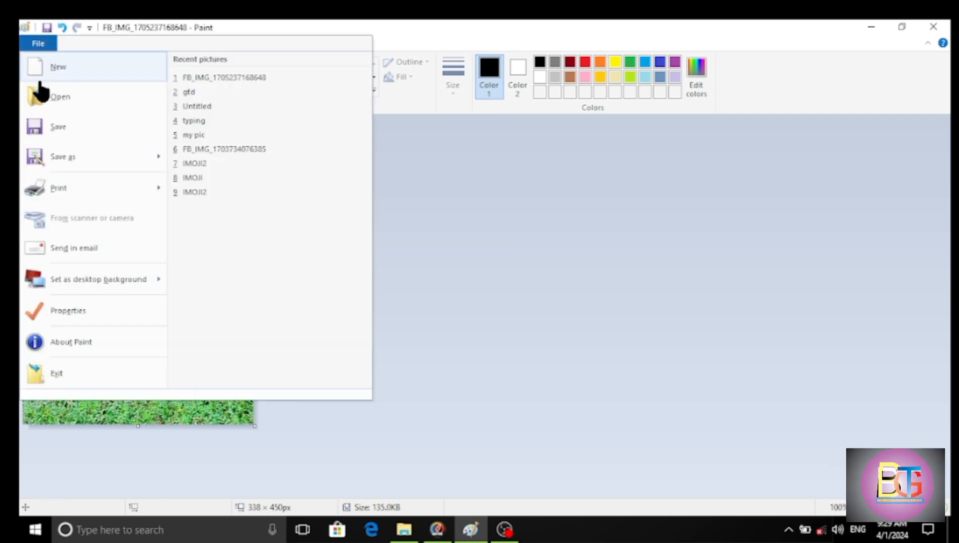
click(63, 157)
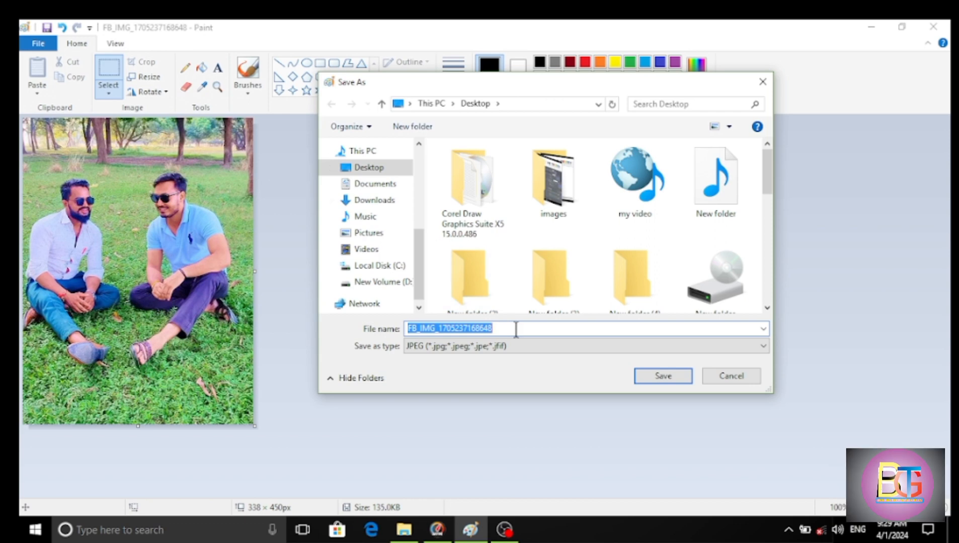
text(res)
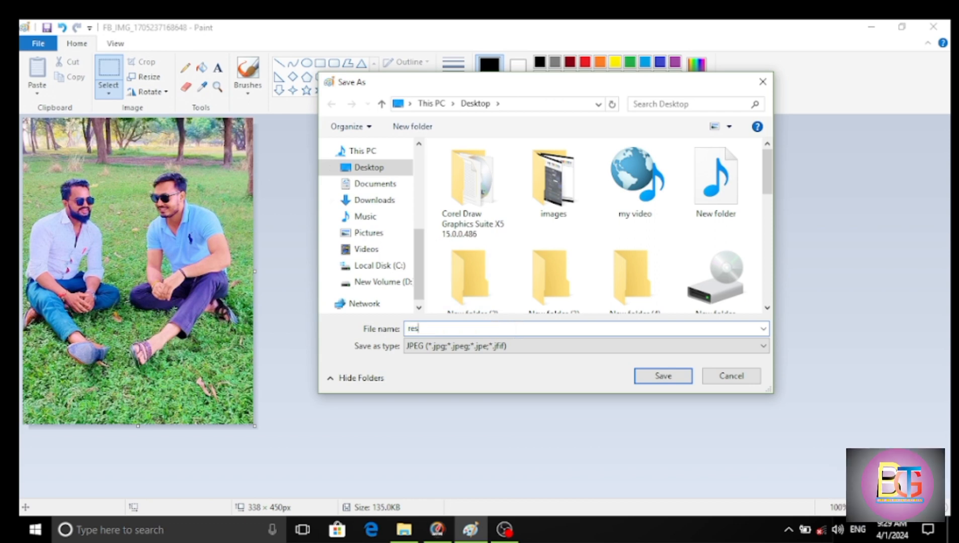
text(ize)
click(662, 378)
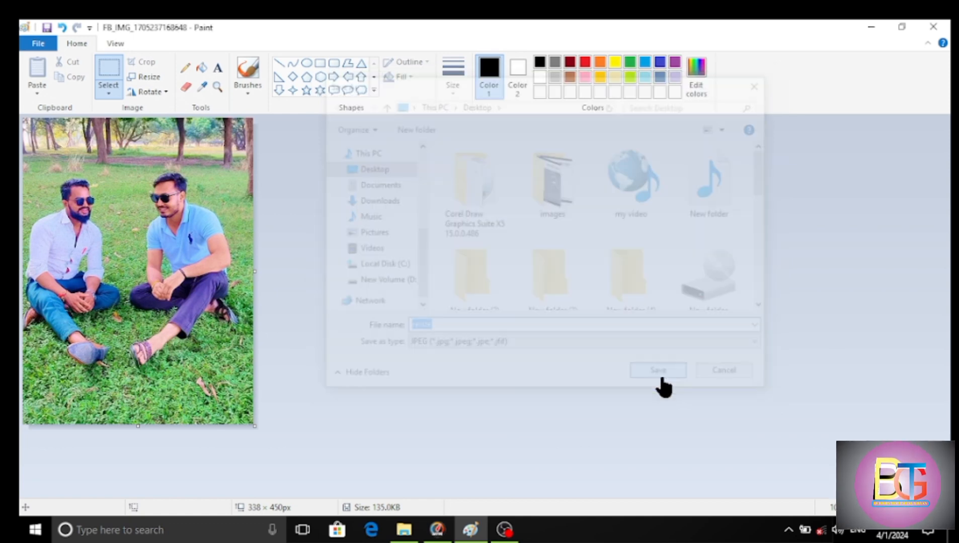
Switch to the desktop and check the file size in the properties of the resize picture.
click(870, 27)
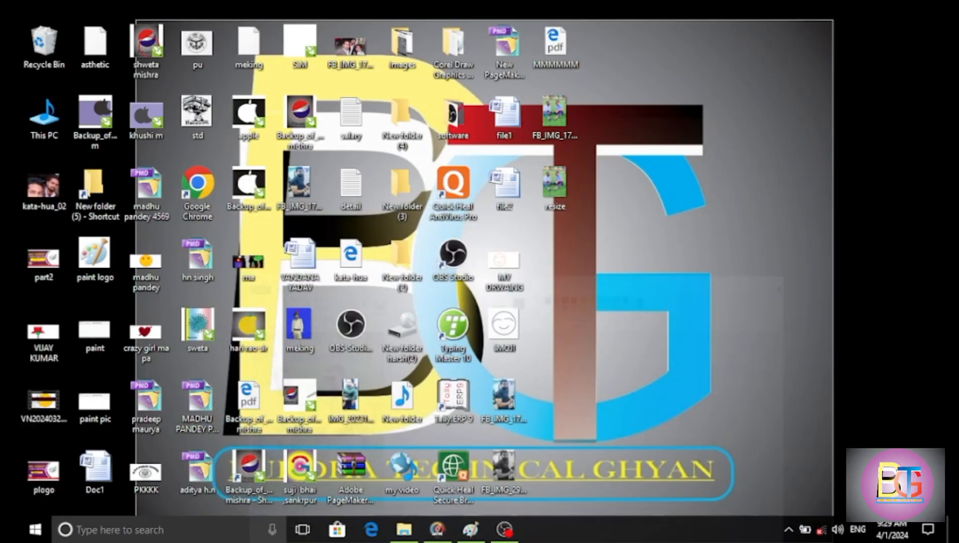
right_click(556, 194)
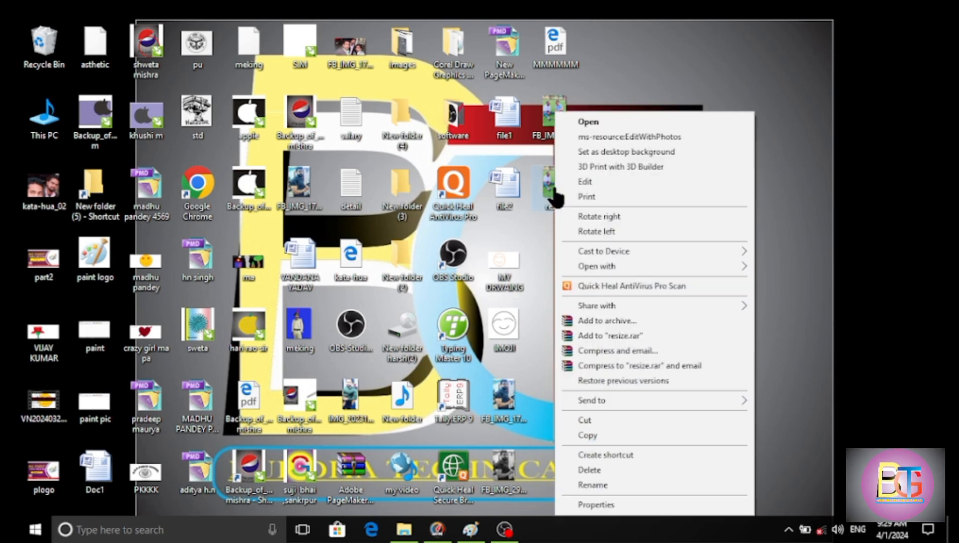
click(591, 504)
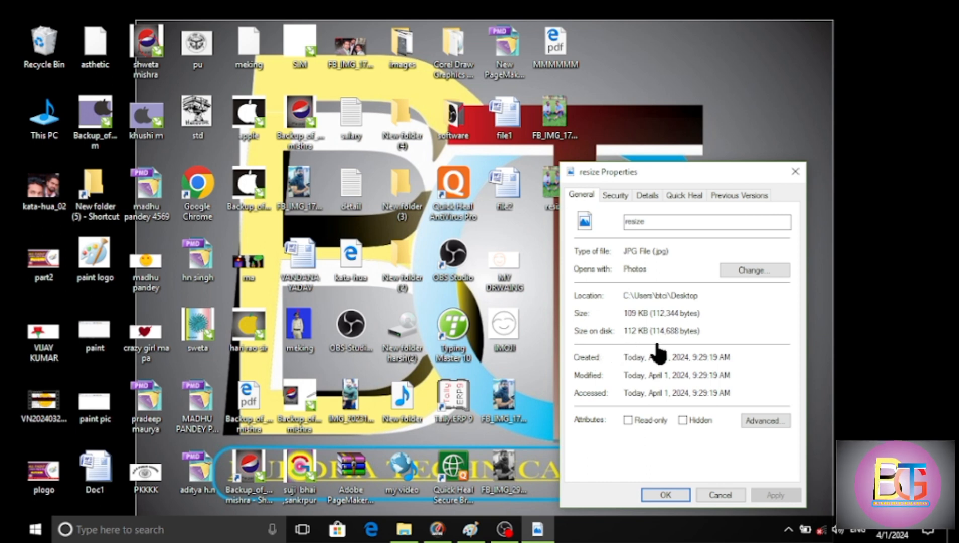
click(717, 497)
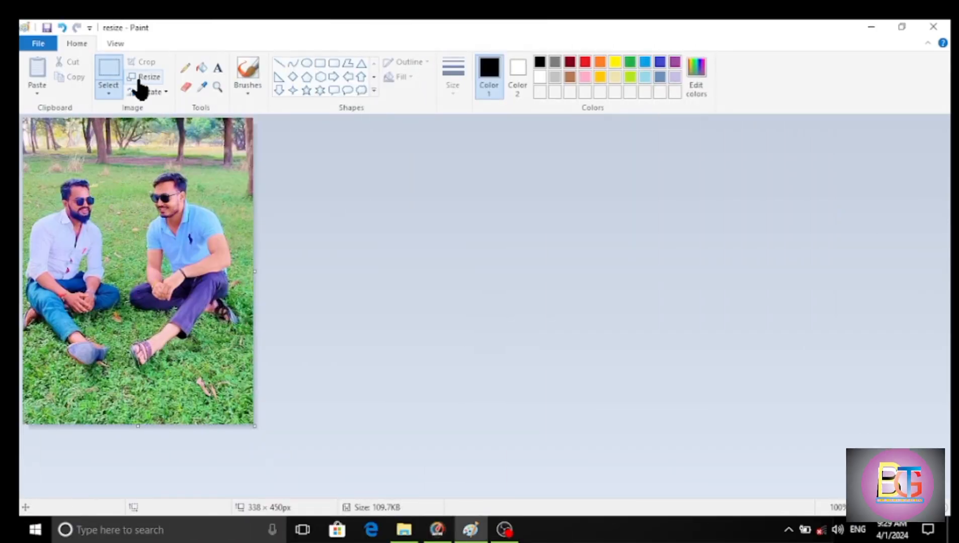
Skew the photo 60 degrees horizontally, then undo the skew.
click(140, 81)
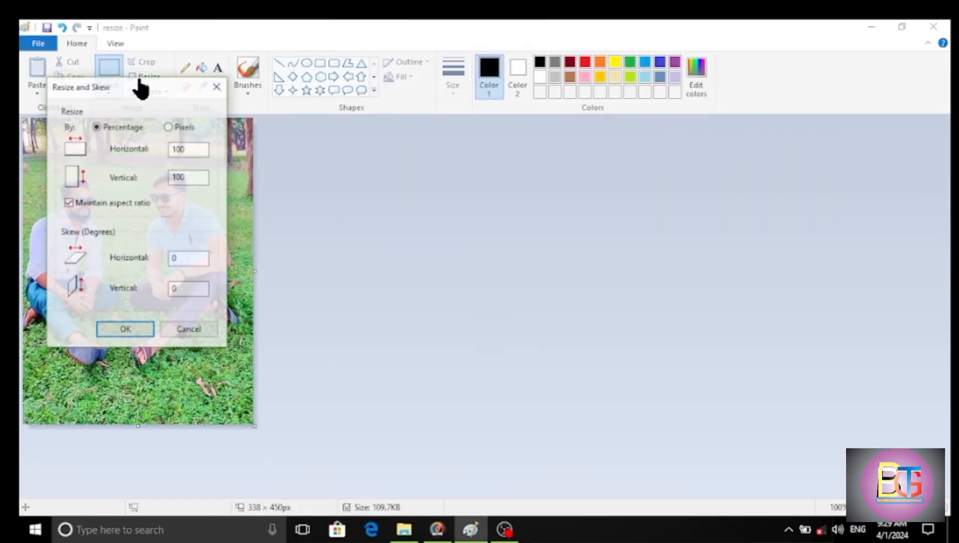
drag(143, 94, 478, 117)
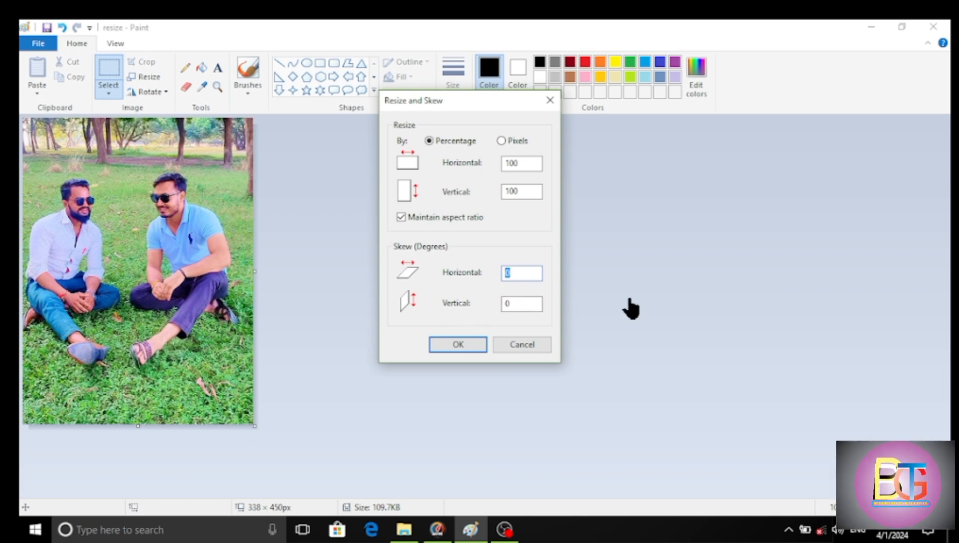
text(6)
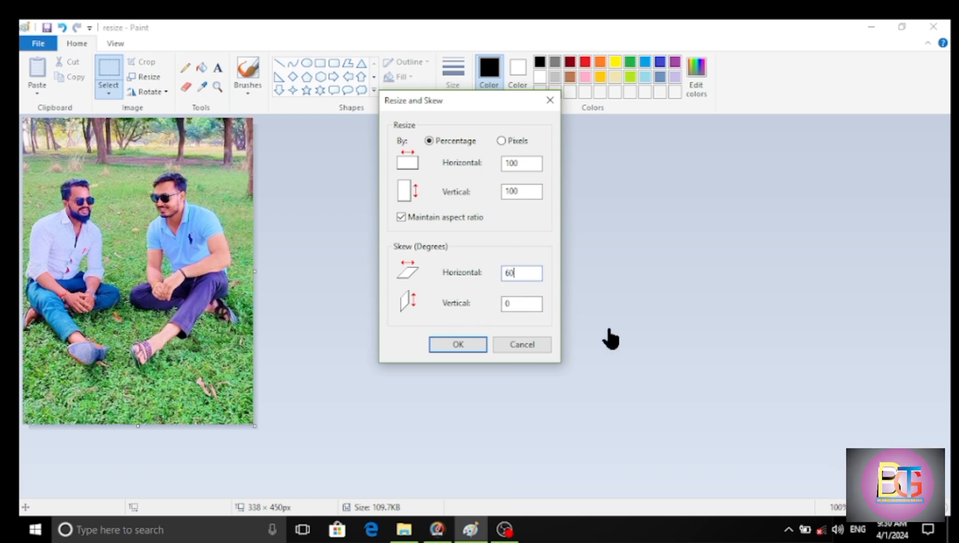
click(460, 346)
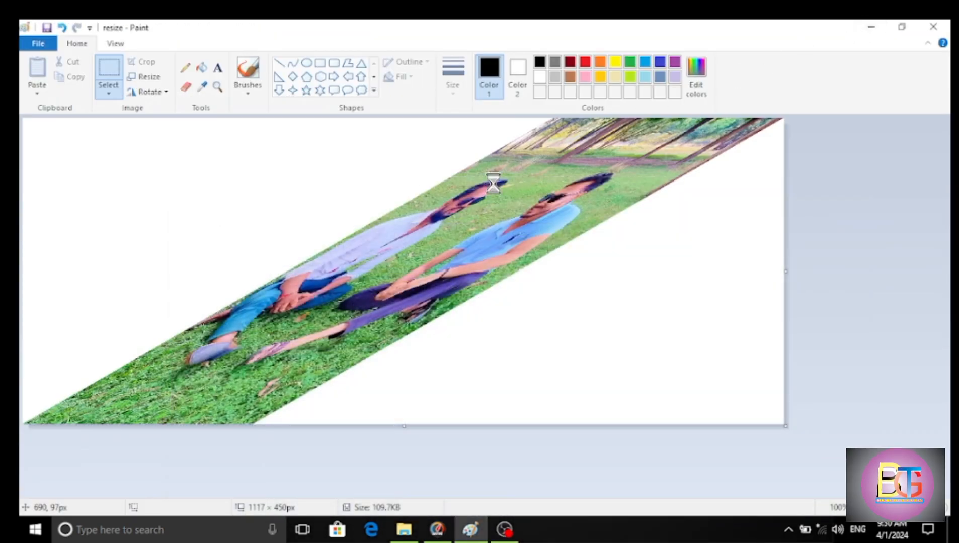
key(ctrl+z)
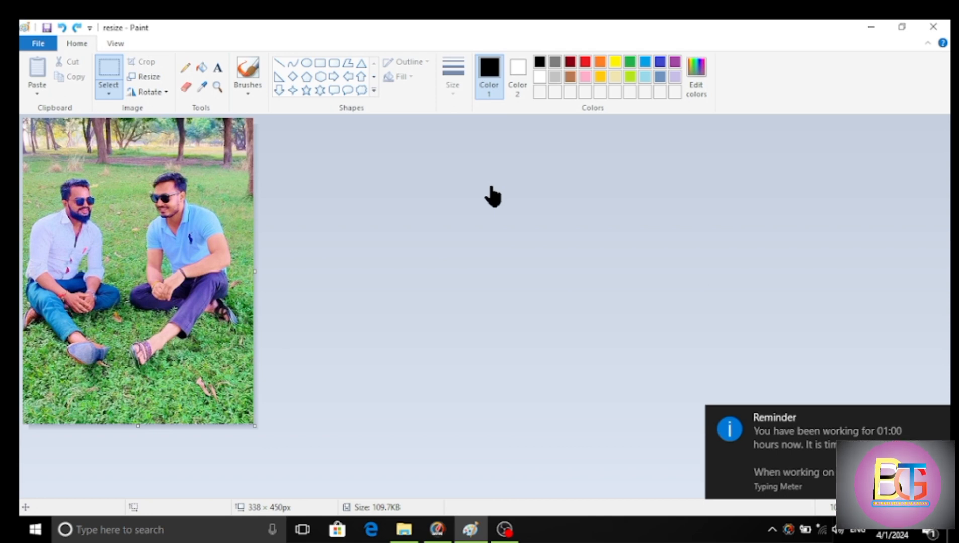
Start a new blank picture without saving changes to resize.jpg and widen the canvas to about 1014 × 450 px.
key(alt+F4)
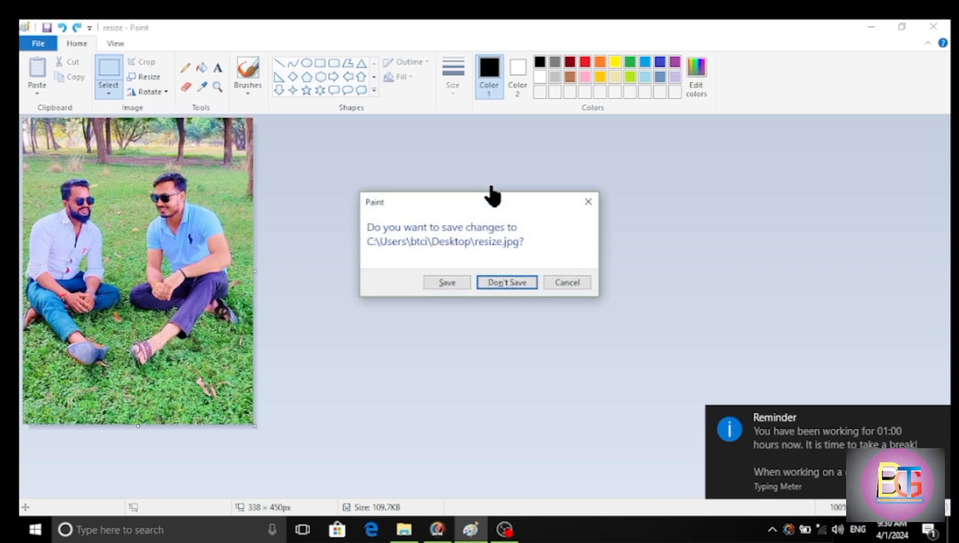
key(Return)
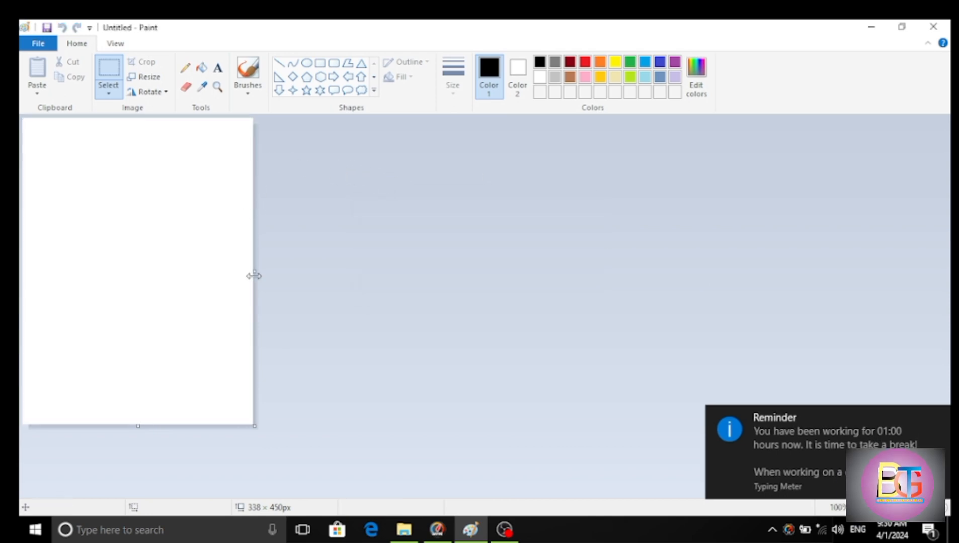
drag(254, 276, 715, 277)
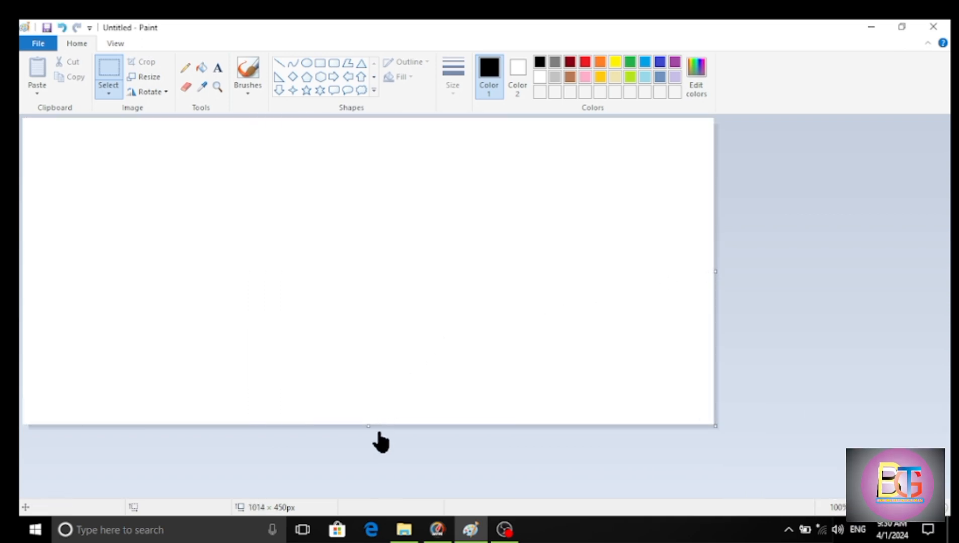
Draw an up arrow about 223 × 245 px near the middle of the canvas and rotate it right 90°.
click(361, 78)
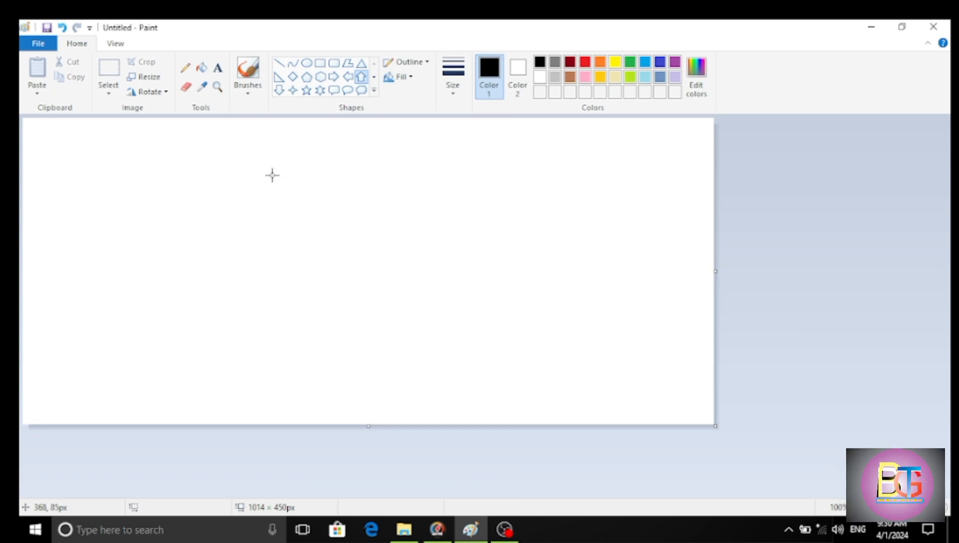
drag(268, 174, 421, 341)
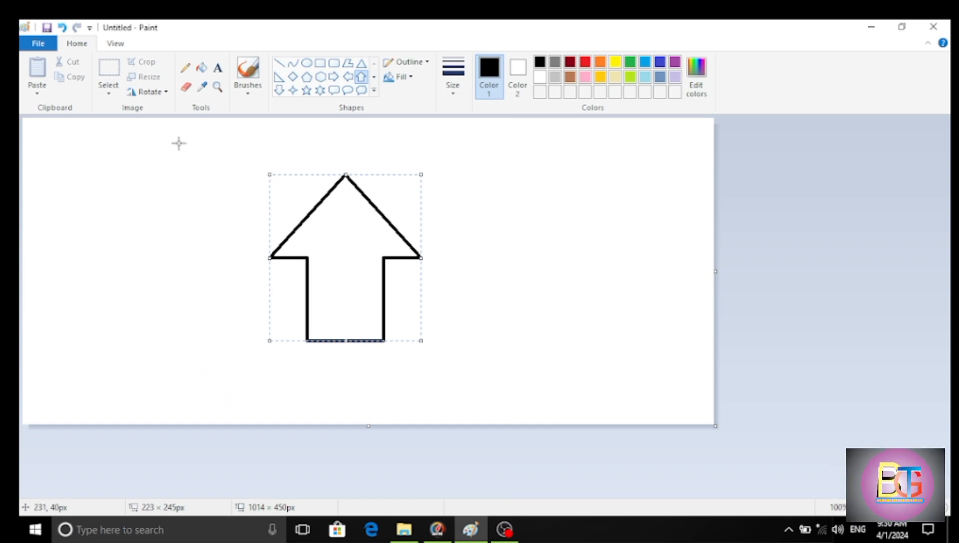
click(166, 95)
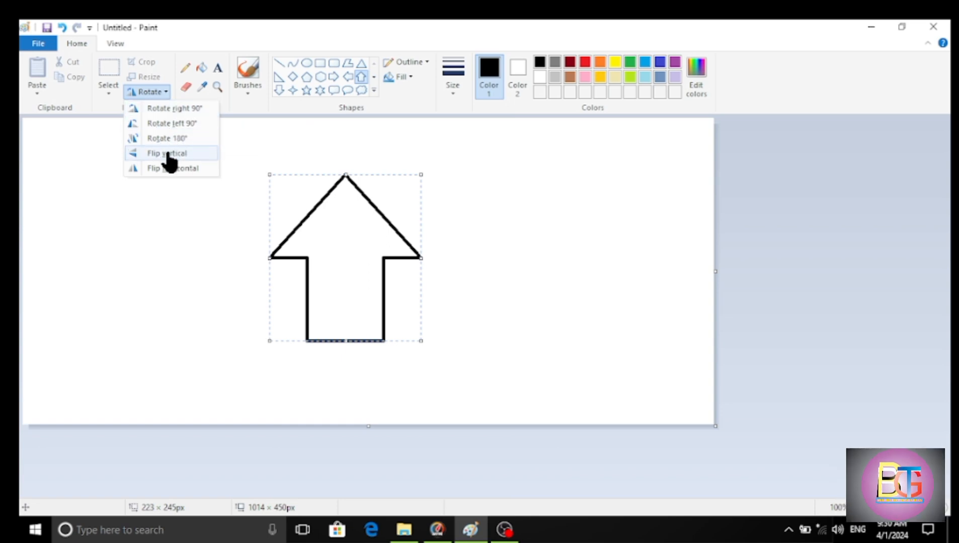
click(176, 114)
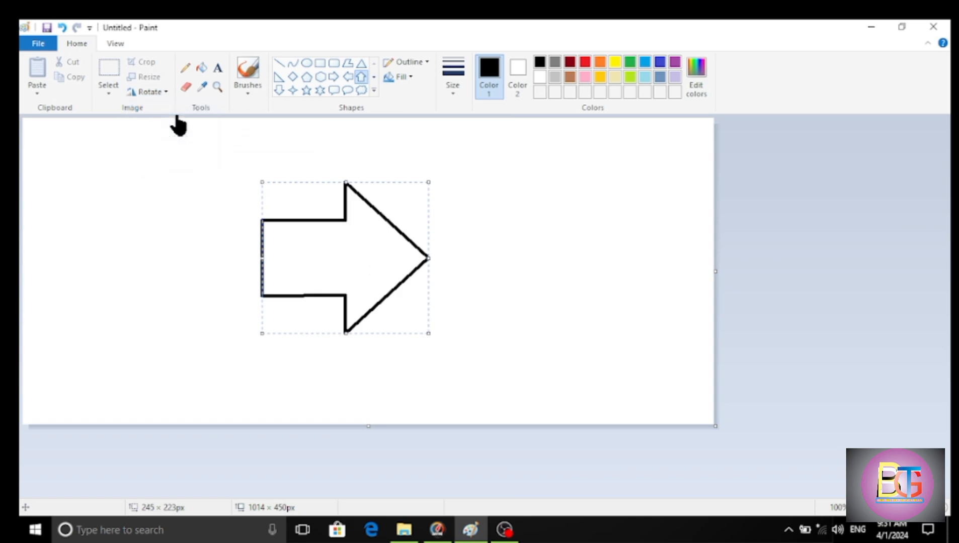
Flip the arrow vertically and then horizontally.
click(160, 93)
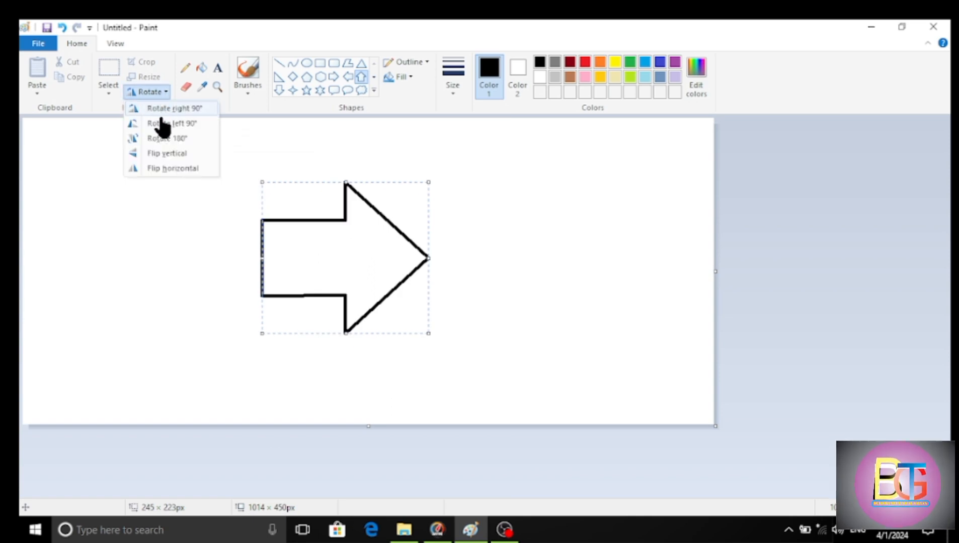
click(168, 156)
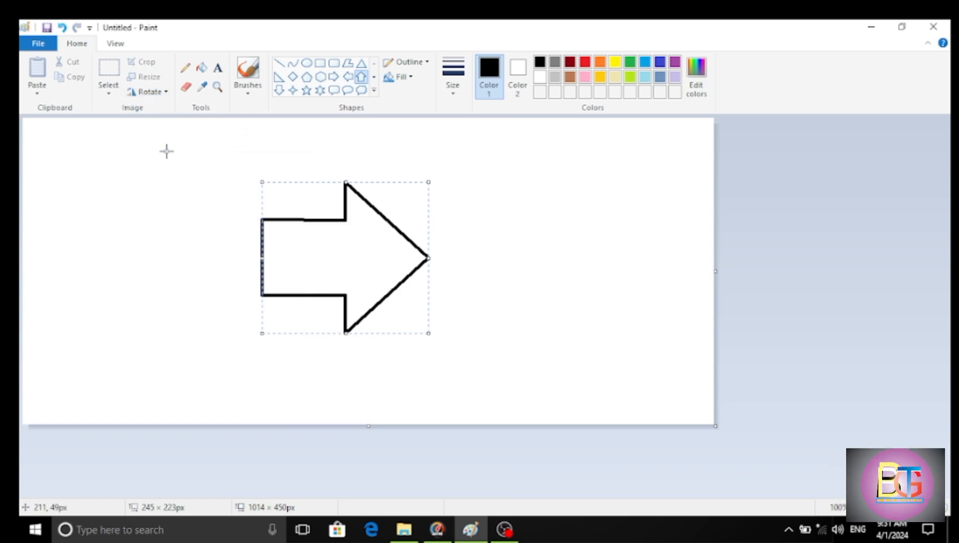
click(162, 95)
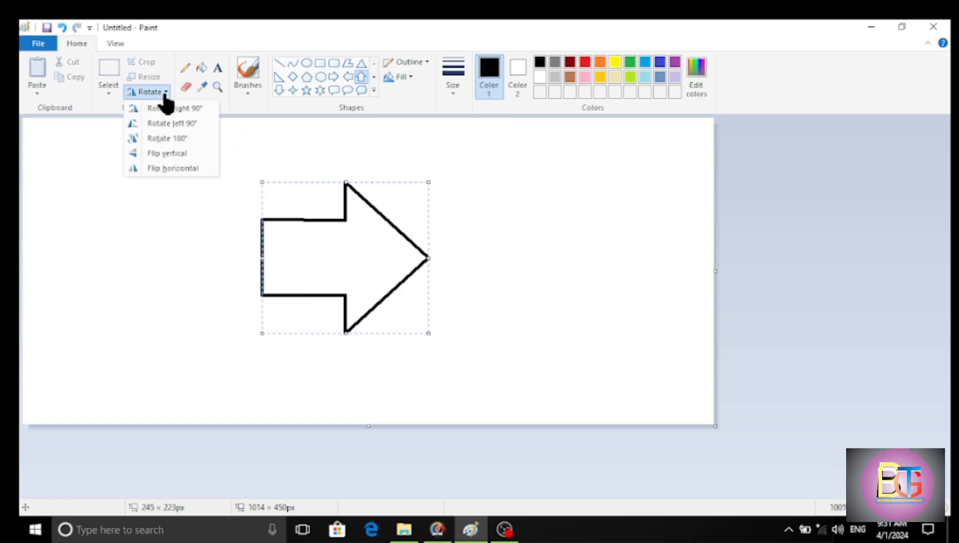
click(174, 169)
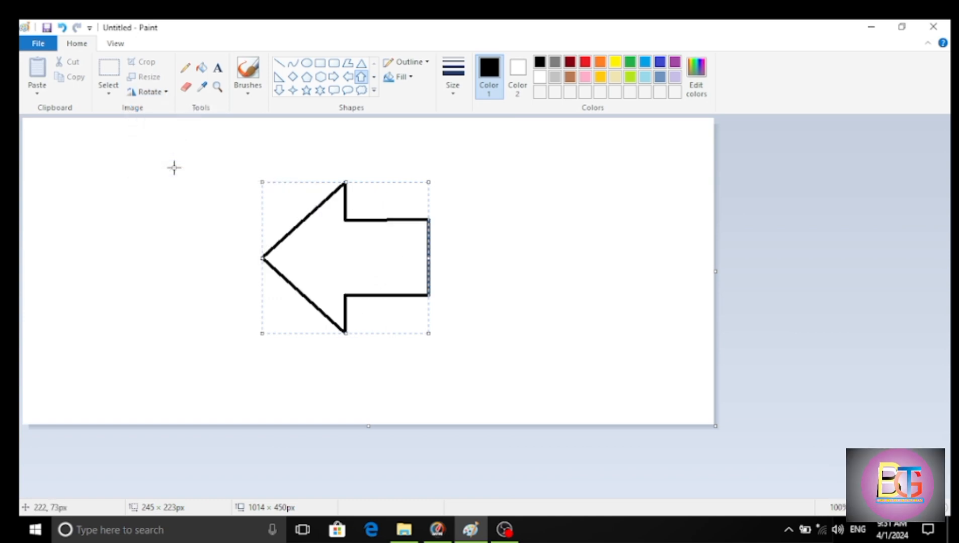
Rotate the arrow left 90°, then by 180°, then left 90° again.
click(166, 103)
click(170, 126)
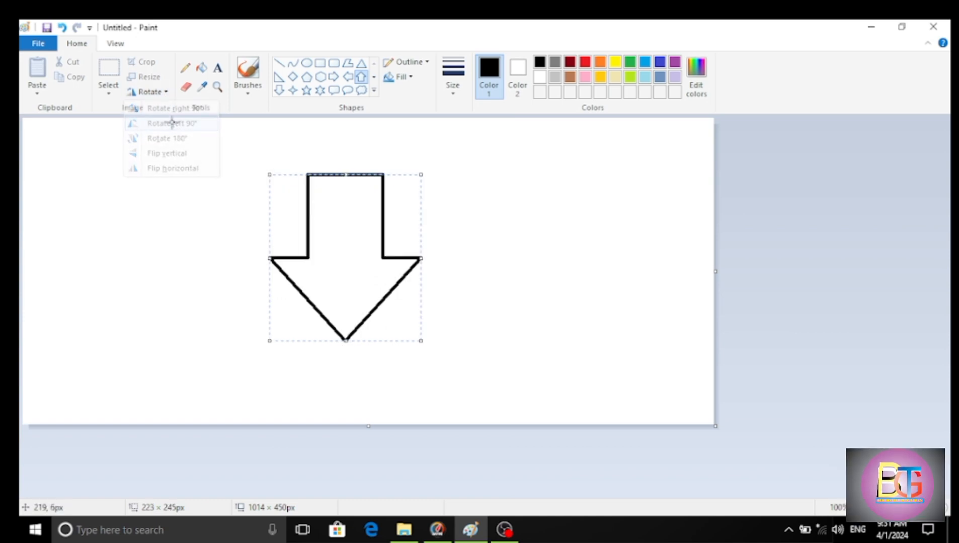
click(162, 98)
click(167, 141)
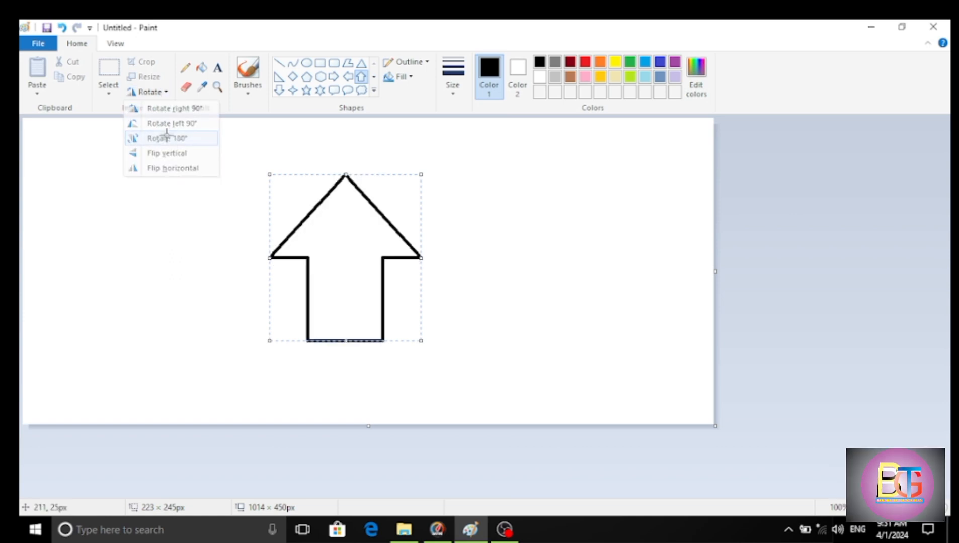
click(160, 93)
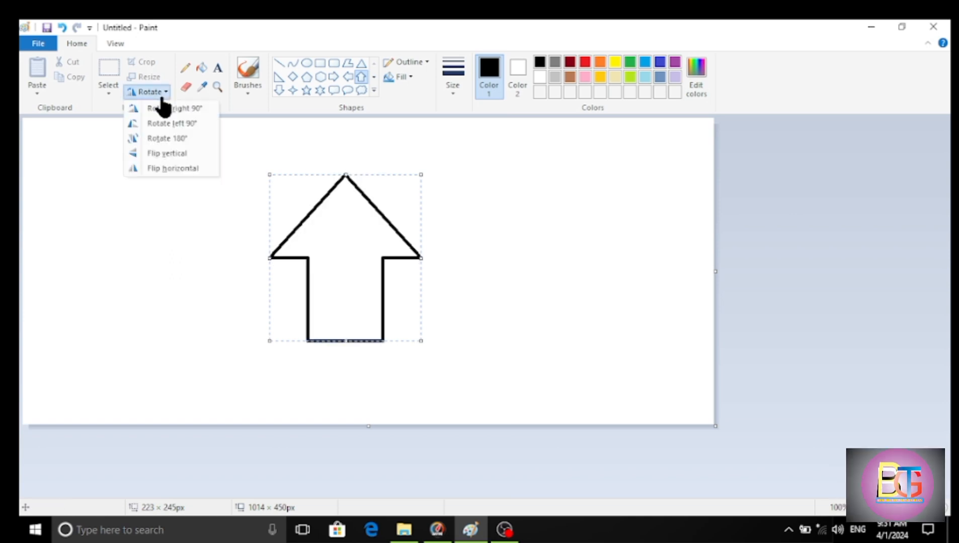
click(169, 123)
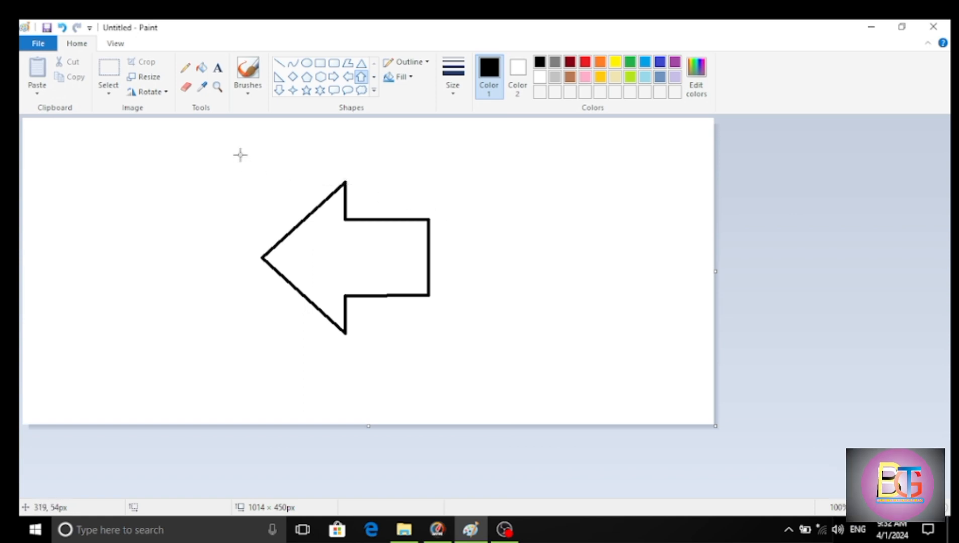
Enclose the arrow in a rectangular selection about 349 × 288 px and cut it from the canvas.
click(106, 93)
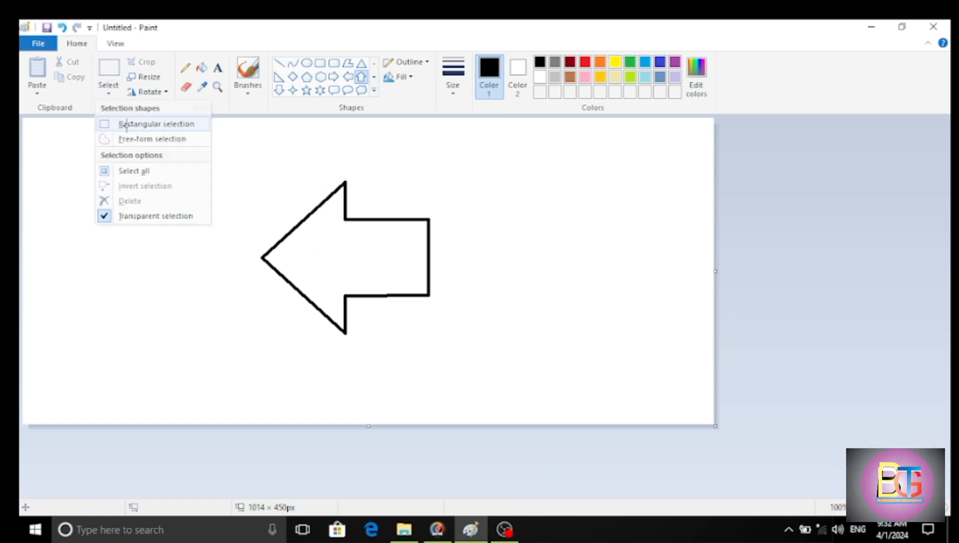
click(126, 124)
drag(253, 161, 491, 357)
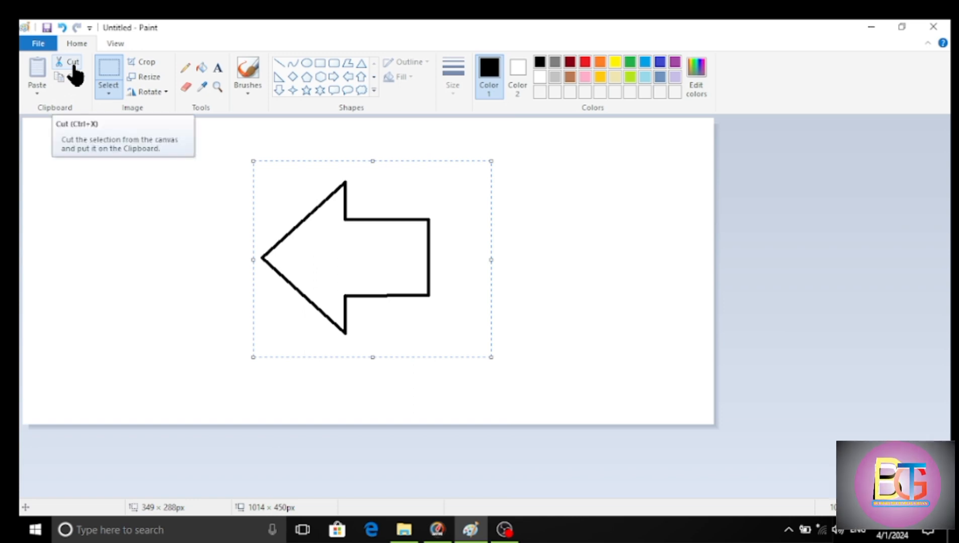
click(70, 62)
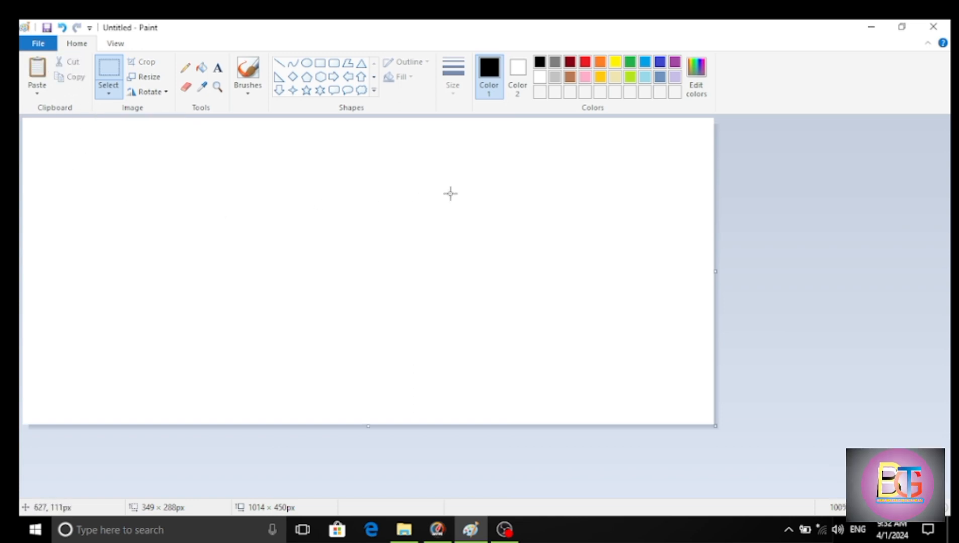
Paste the cut arrow and move it to the upper-right part of the canvas.
click(41, 89)
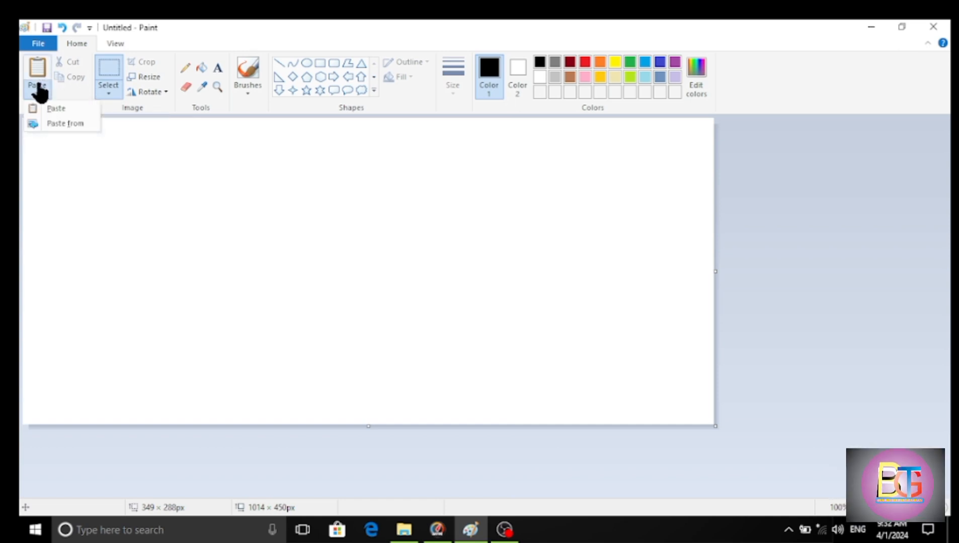
click(59, 114)
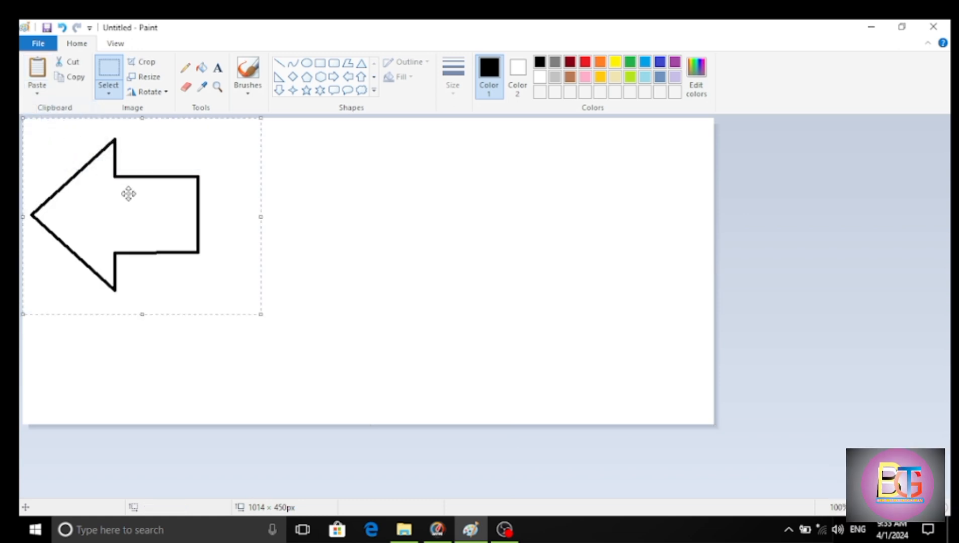
drag(126, 192, 635, 186)
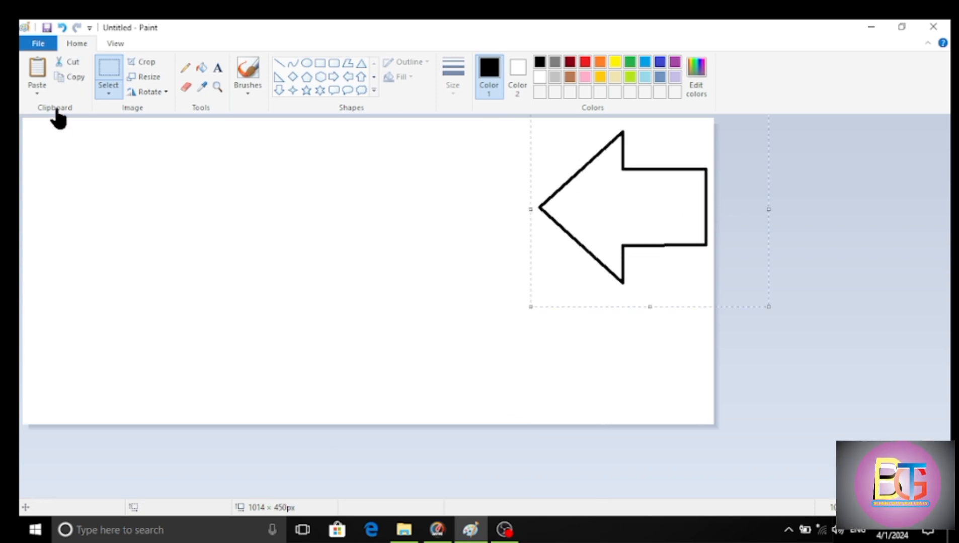
Paste two more arrow copies, placing one at the canvas's lower middle and one at its upper left, and deselect.
click(40, 88)
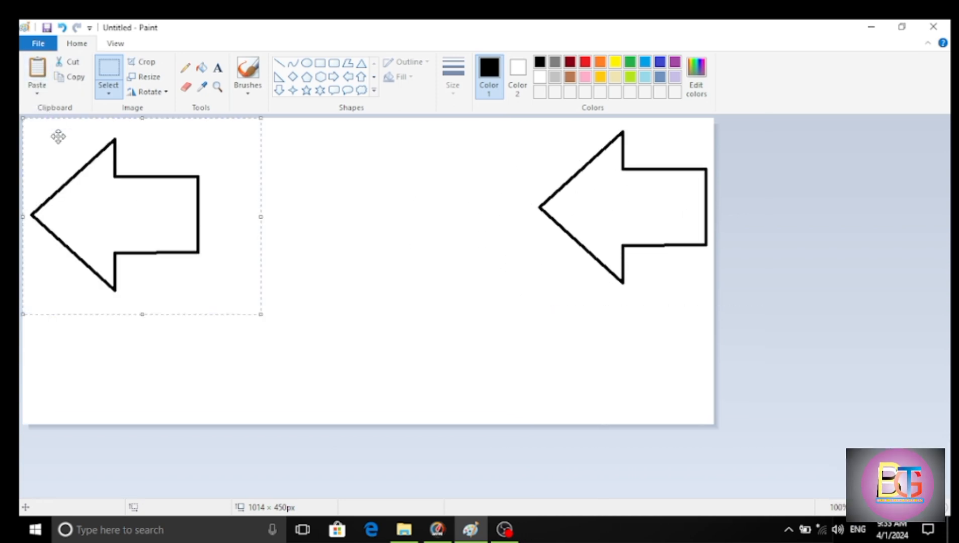
drag(57, 135, 382, 294)
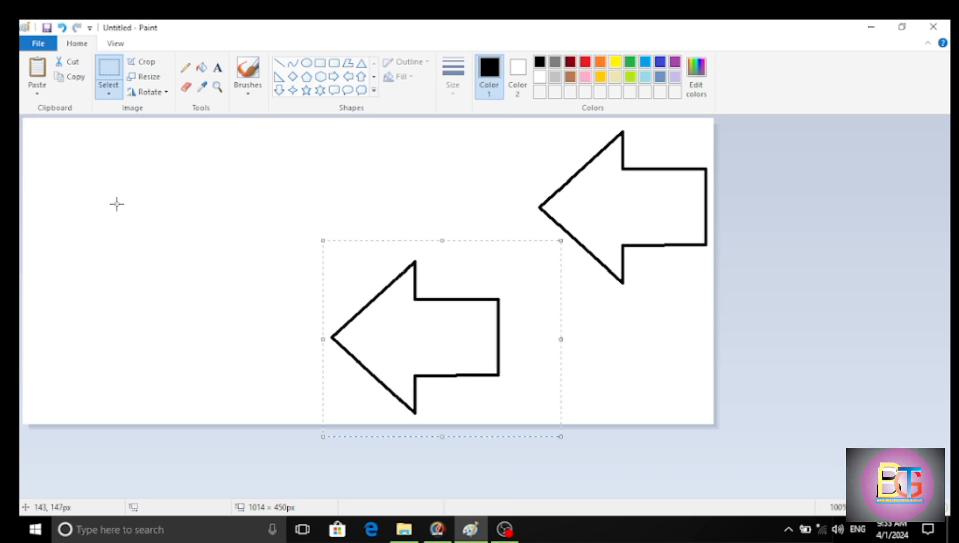
click(34, 83)
drag(107, 191, 238, 192)
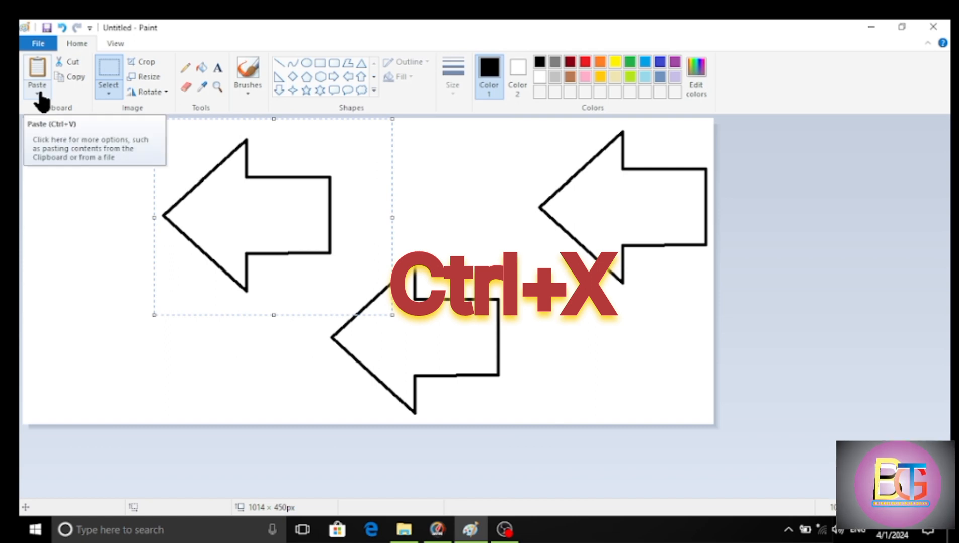
click(69, 200)
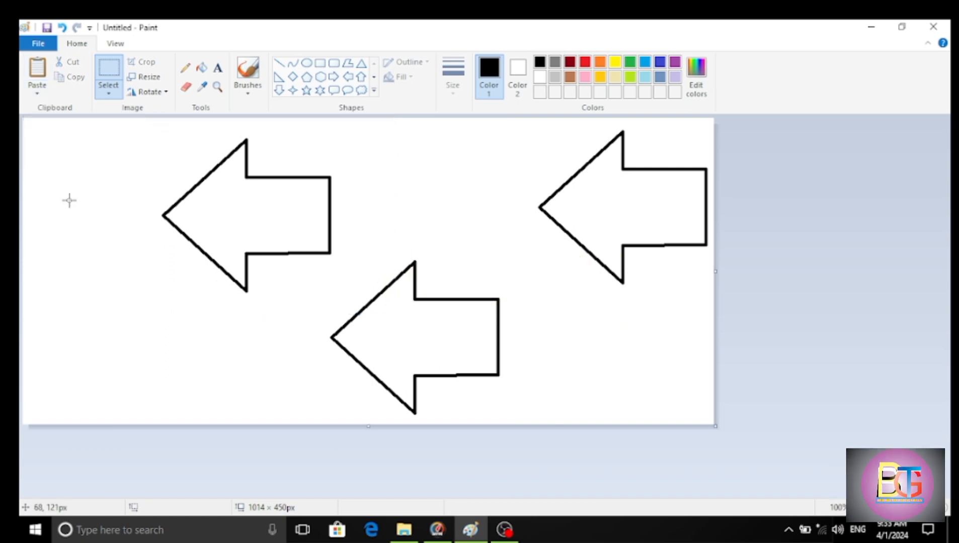
Paste three further arrow copies, placing them at the canvas's lower middle, upper middle and lower left, and deselect.
key(ctrl+v)
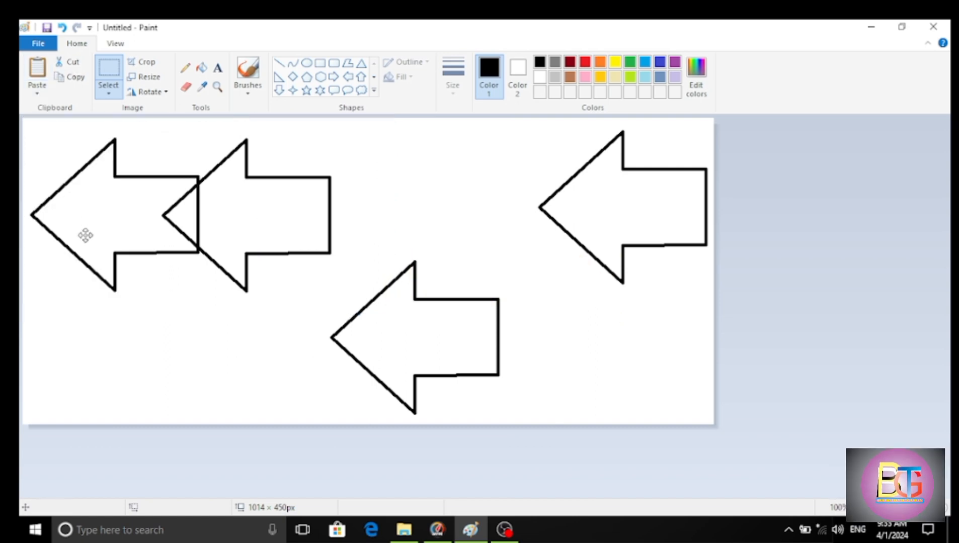
drag(86, 235, 293, 364)
key(ctrl+v)
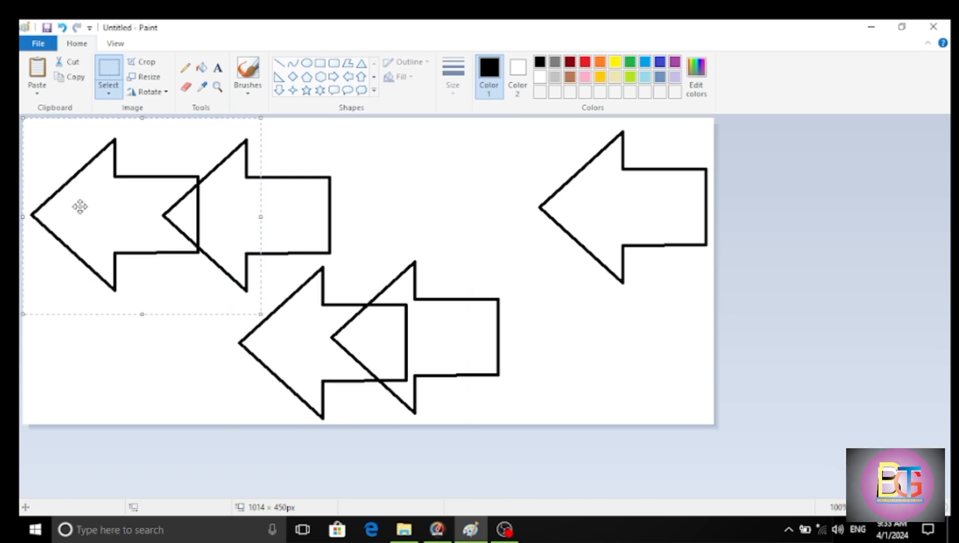
drag(80, 207, 379, 195)
click(37, 88)
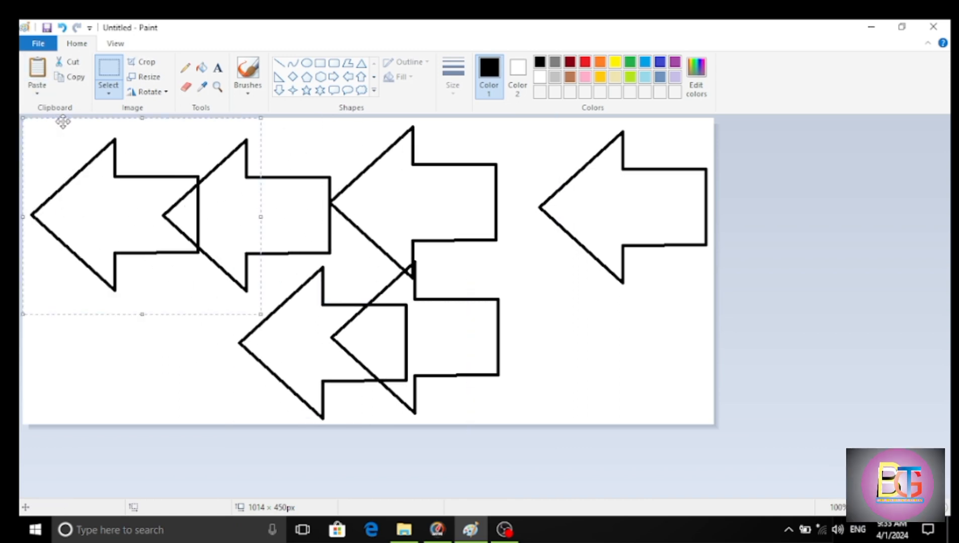
drag(108, 187, 113, 317)
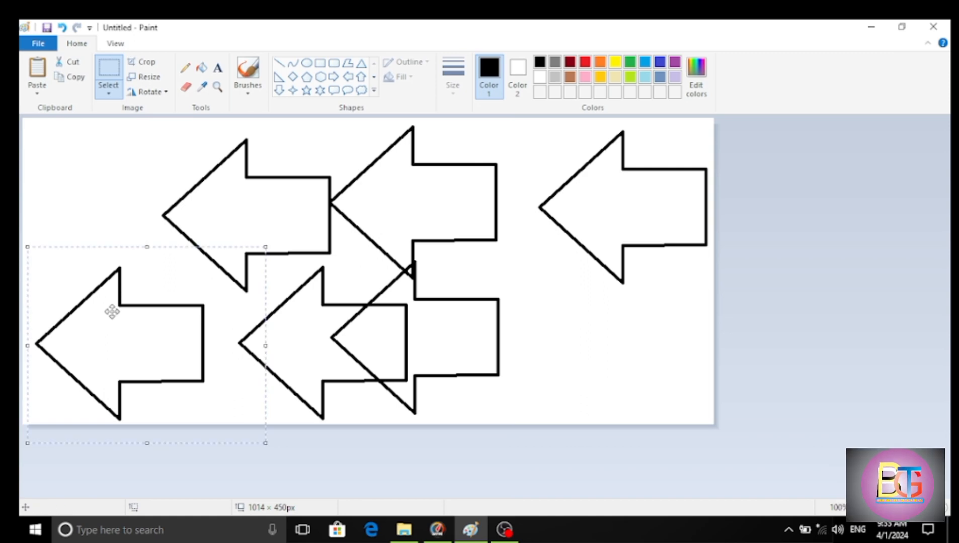
click(107, 203)
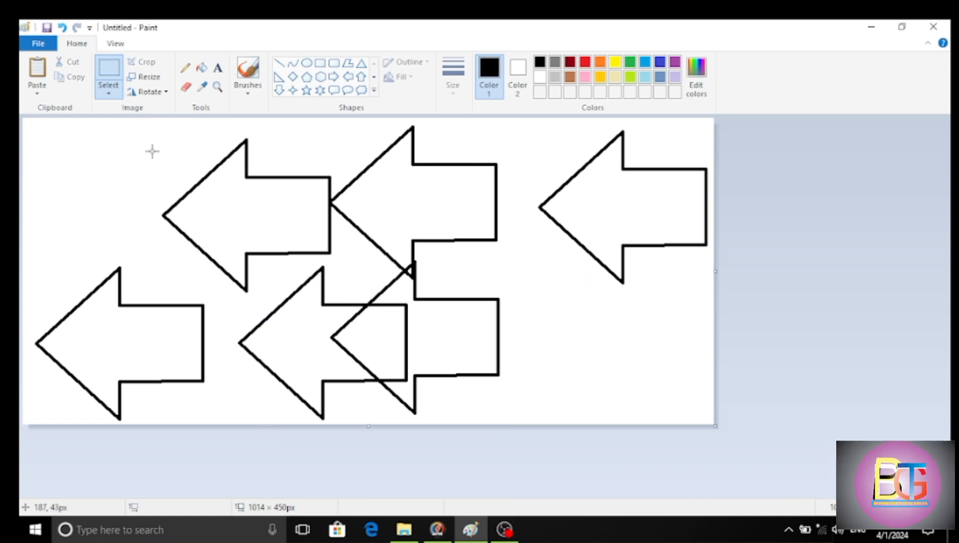
Paste two more arrow copies, placing one at the canvas's lower right and one over the upper-left arrow.
click(41, 76)
drag(85, 171, 556, 296)
click(34, 80)
drag(75, 134, 264, 196)
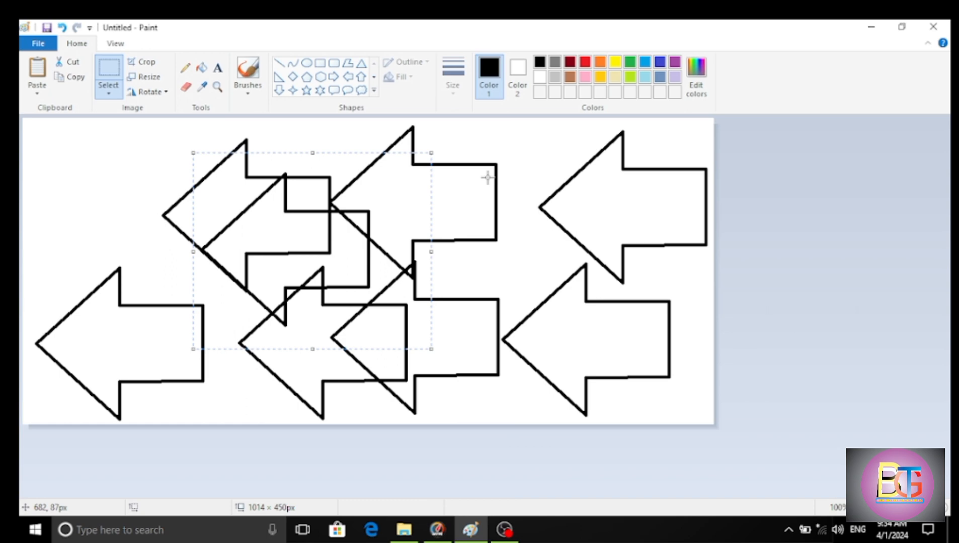
Undo the arrow pastes until only the arrow in the canvas's upper-right part remains.
key(ctrl+z)
key(ctrl+z)
key(ctrl+z)
key(ctrl+z)
key(ctrl+z)
key(ctrl+z)
key(ctrl+z)
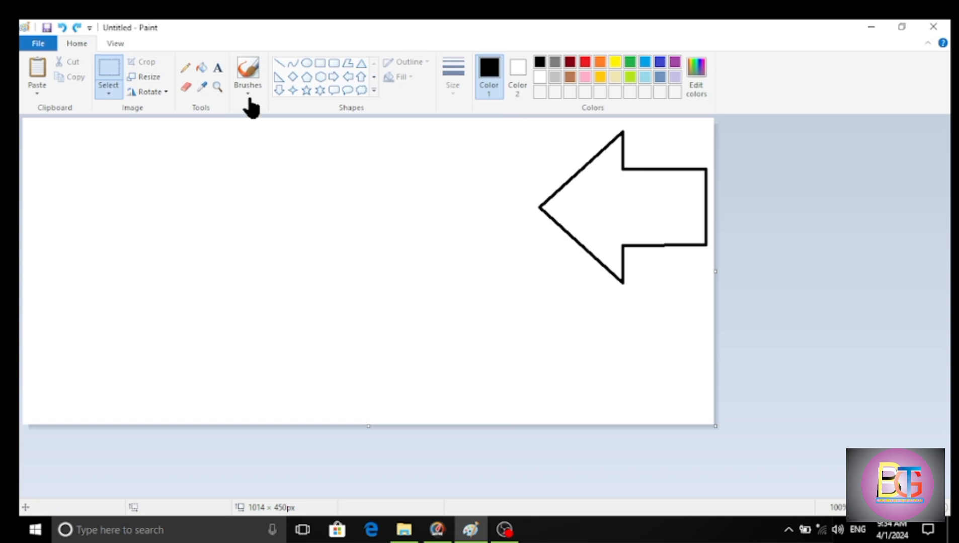
Copy the arrow within a rectangular selection about 332 × 260 px and place a pasted copy at the canvas's lower middle.
drag(514, 146, 737, 300)
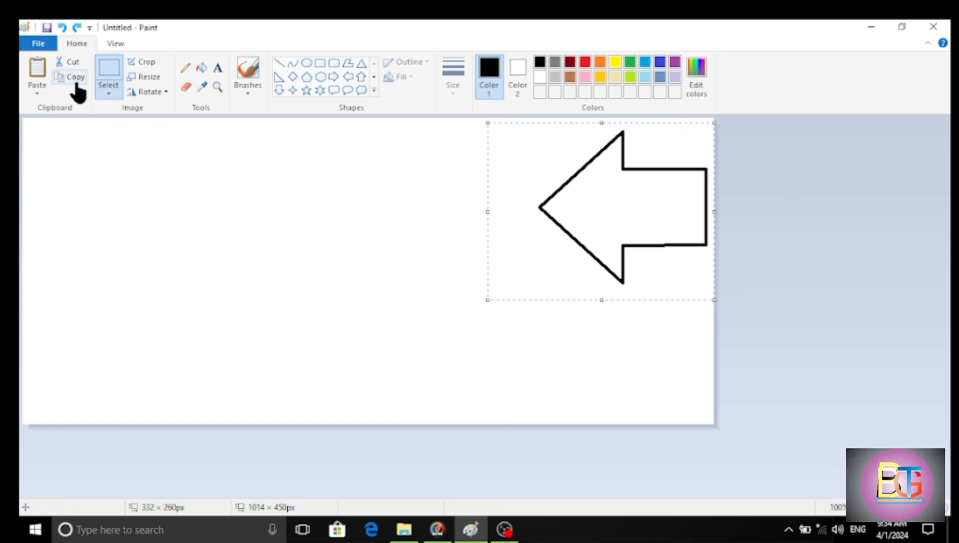
click(34, 82)
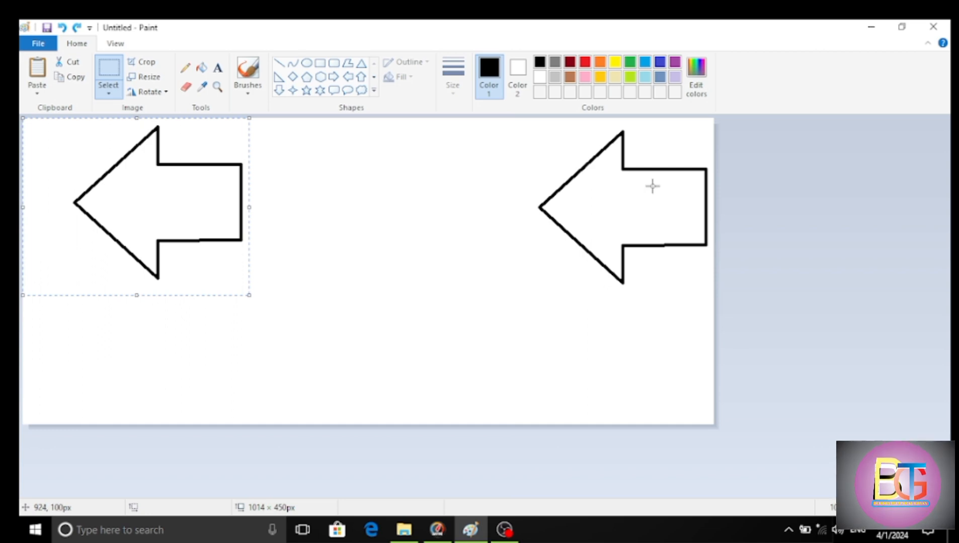
drag(184, 181, 477, 299)
Paste a second arrow copy, place it at the canvas's lower left, and paste the arrow once more.
key(ctrl+v)
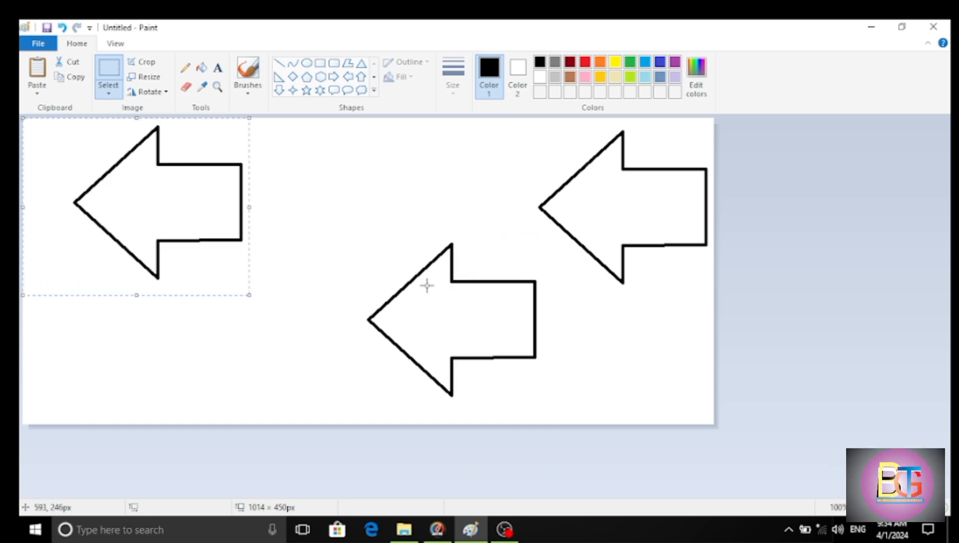
drag(217, 227, 295, 355)
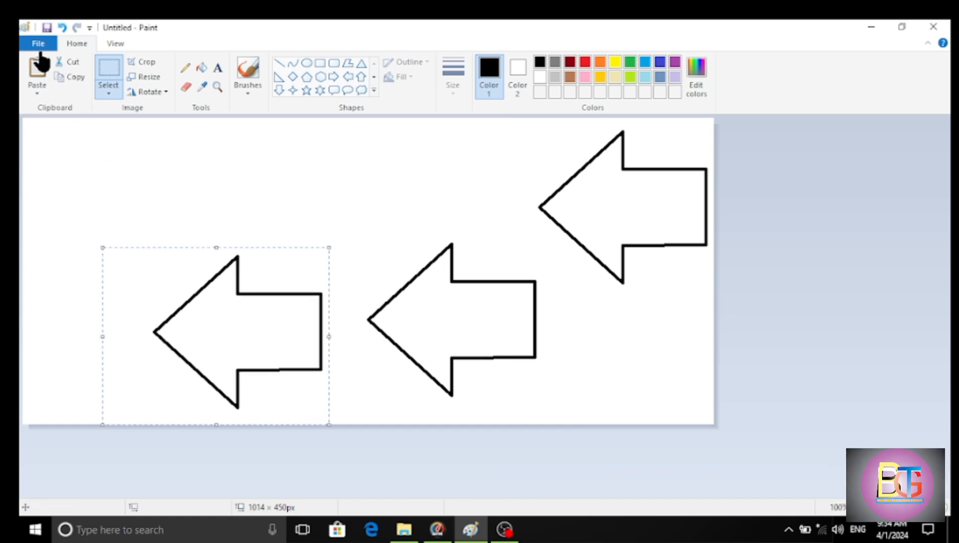
click(34, 73)
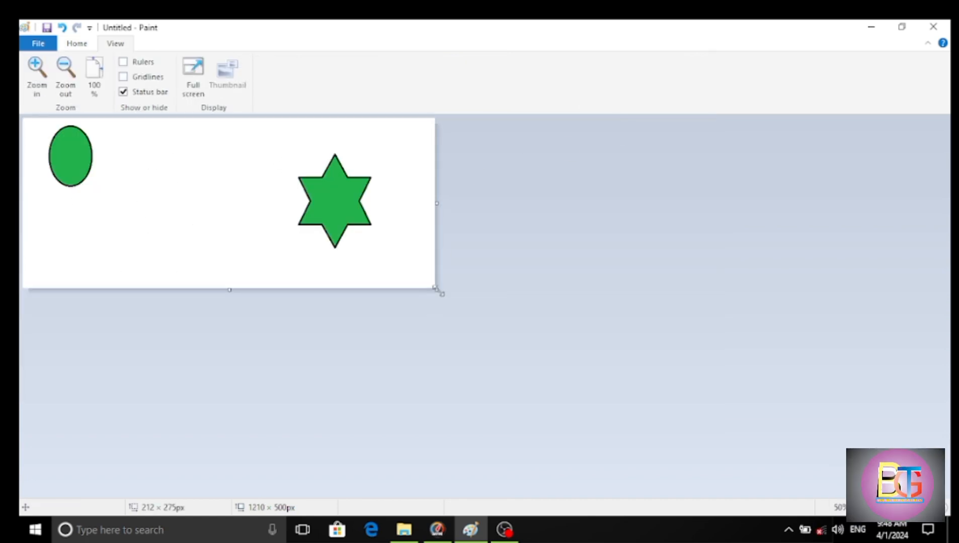
Enlarge the canvas containing the green oval and star to about 1616 × 784 px.
drag(436, 288, 574, 386)
click(86, 43)
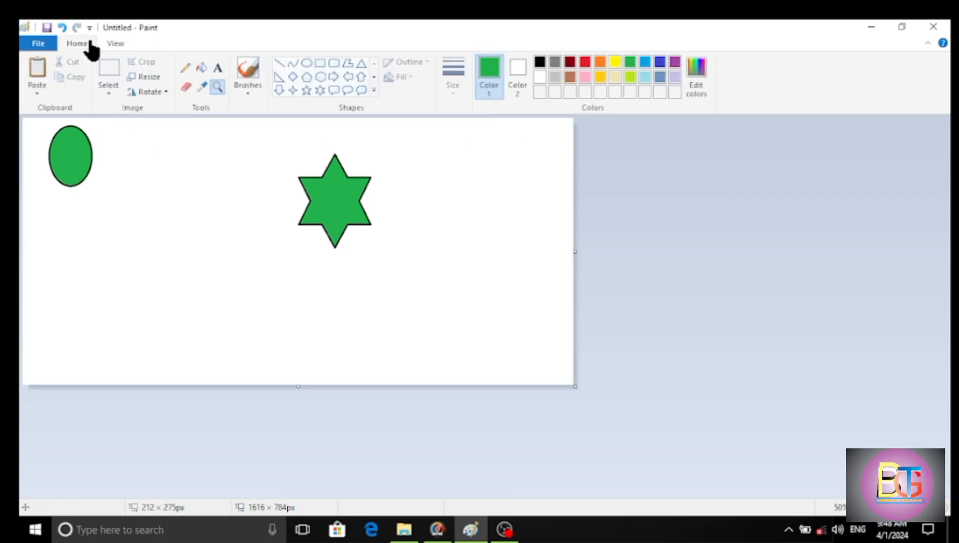
click(242, 95)
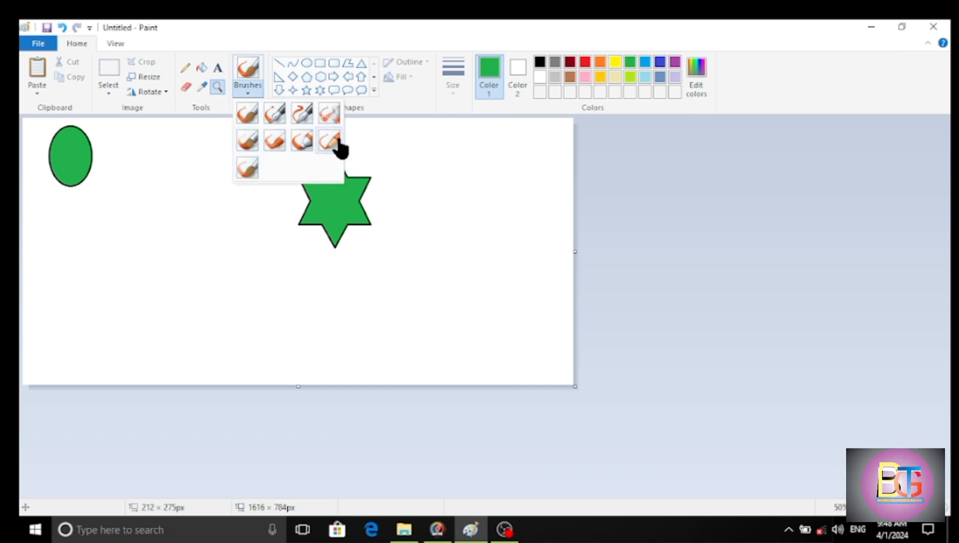
click(115, 44)
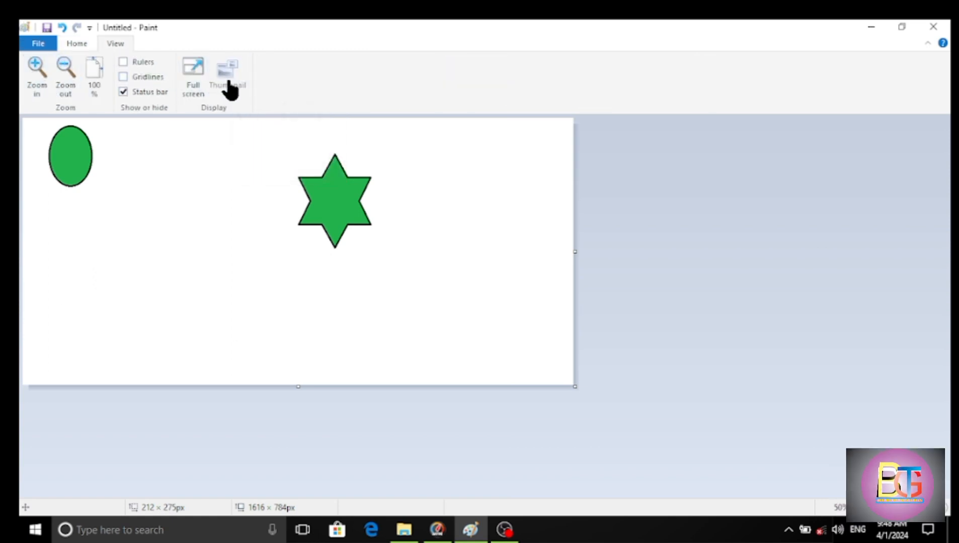